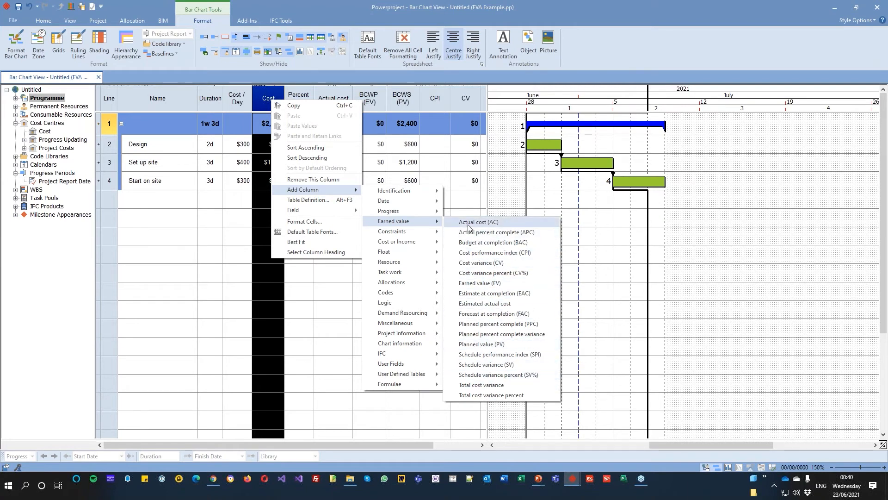
Step: Show the cost allocations beneath the tasks and review the cost allocation properties of the Design task
click(578, 239)
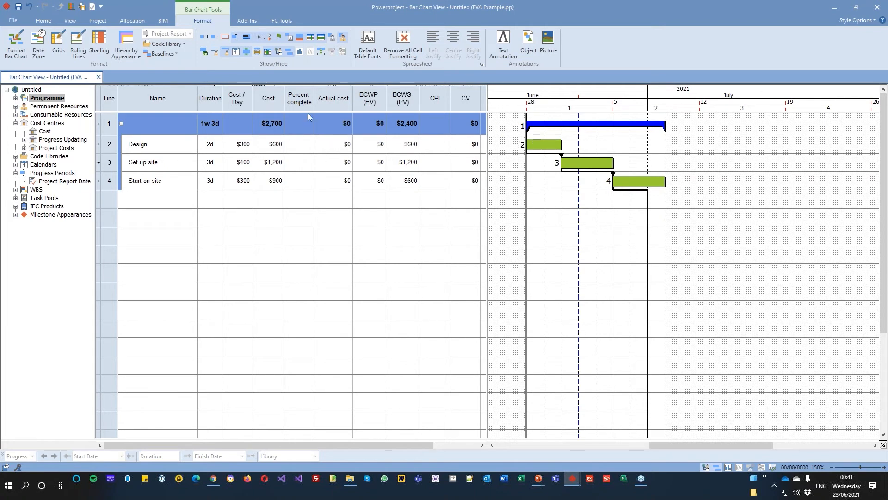
click(204, 52)
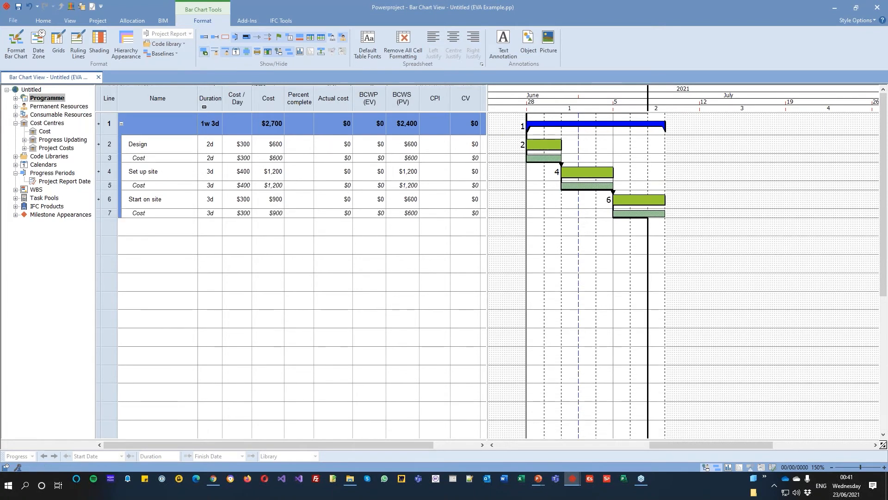
click(541, 160)
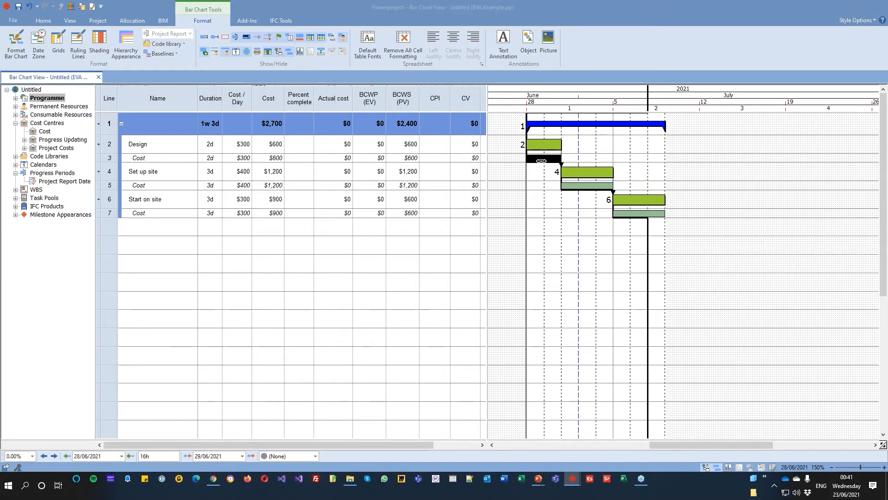
drag(887, 135, 513, 135)
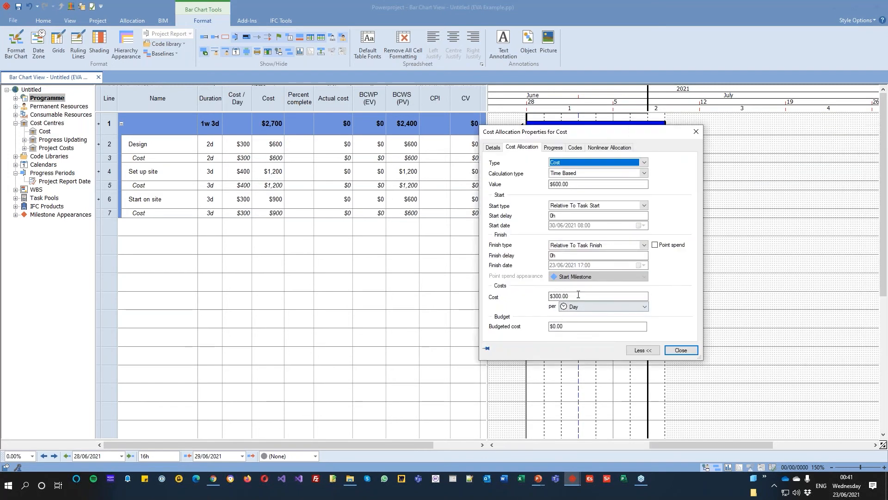
click(681, 350)
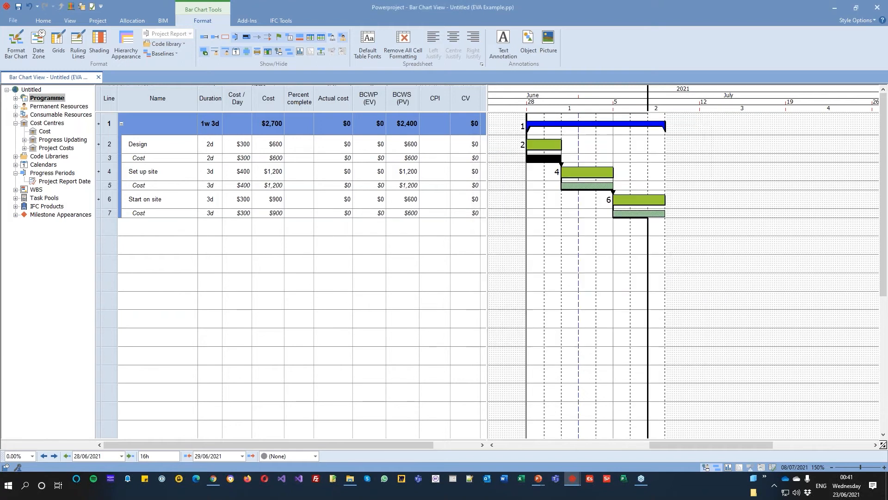
Step: Check the daily cost entries for Design, Set up site and Start on site, and hide the cost allocations
double_click(236, 144)
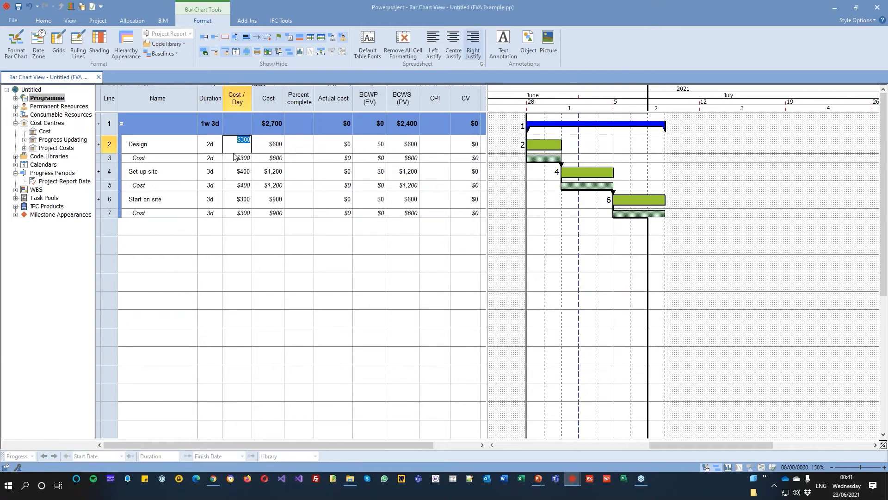
double_click(234, 172)
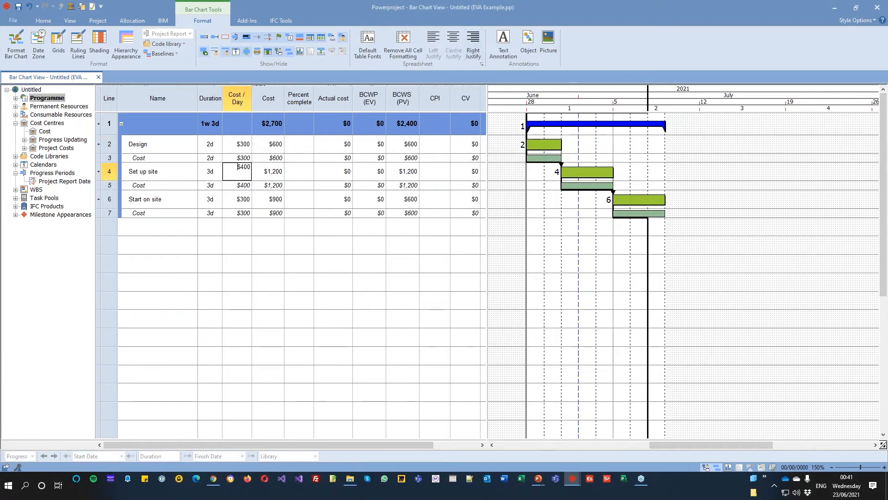
double_click(237, 200)
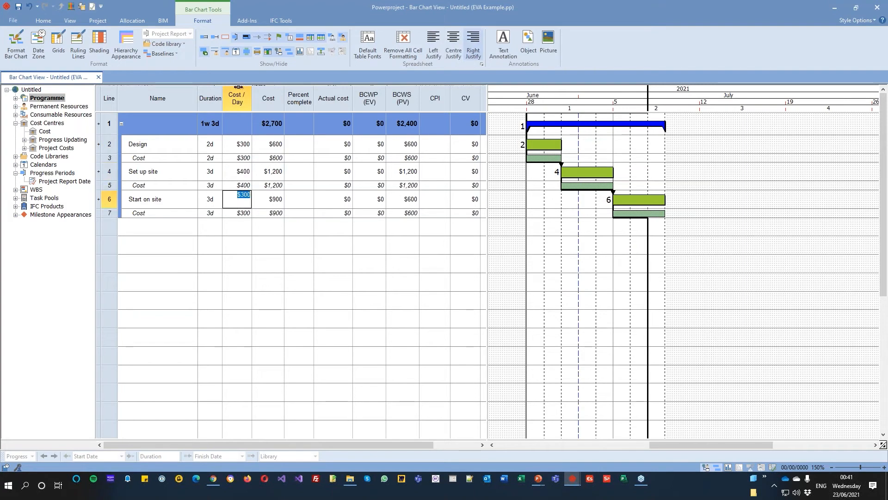
click(204, 52)
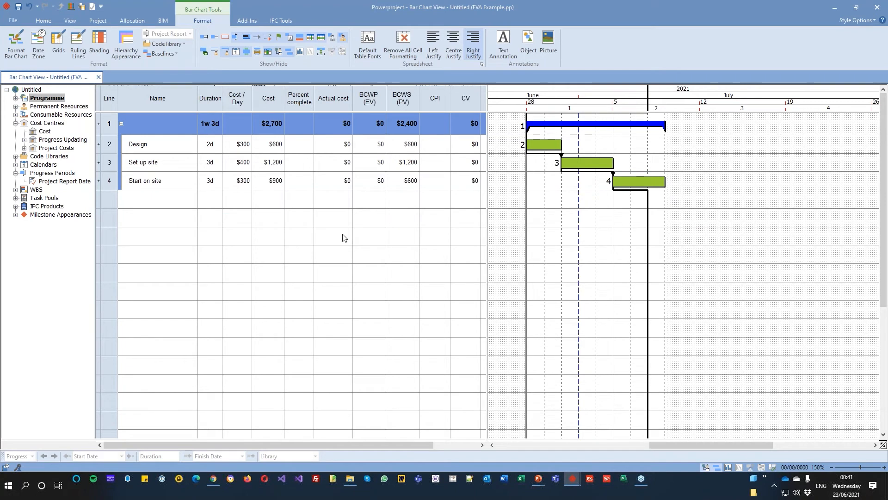
click(649, 212)
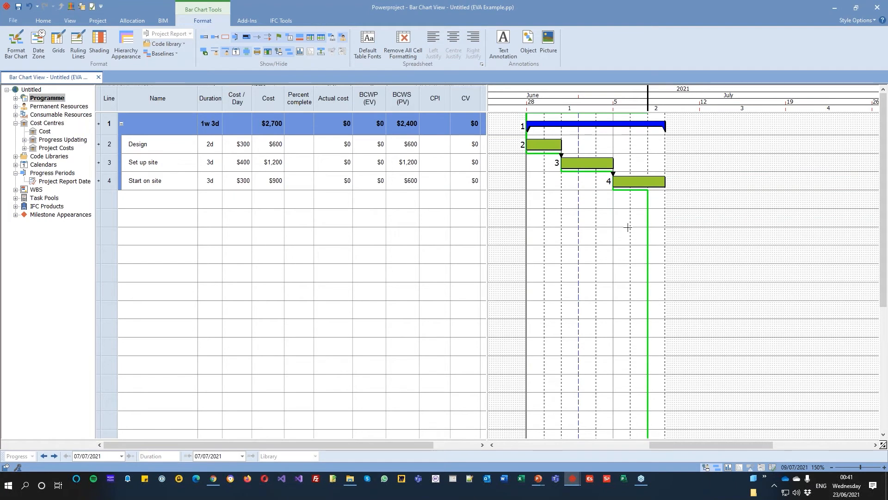
click(583, 248)
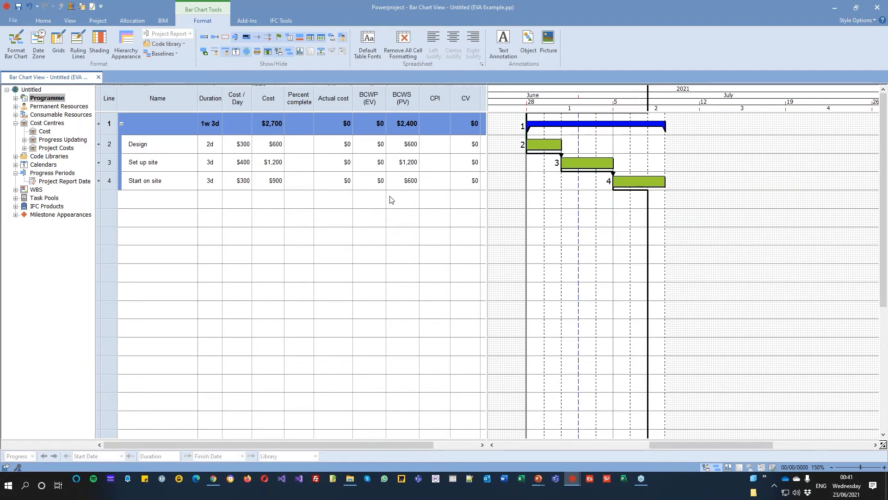
Step: Set the percent complete to 100 for Design, 50 for Set up site and 33 for Start on site
click(296, 146)
text(100)
key(Return)
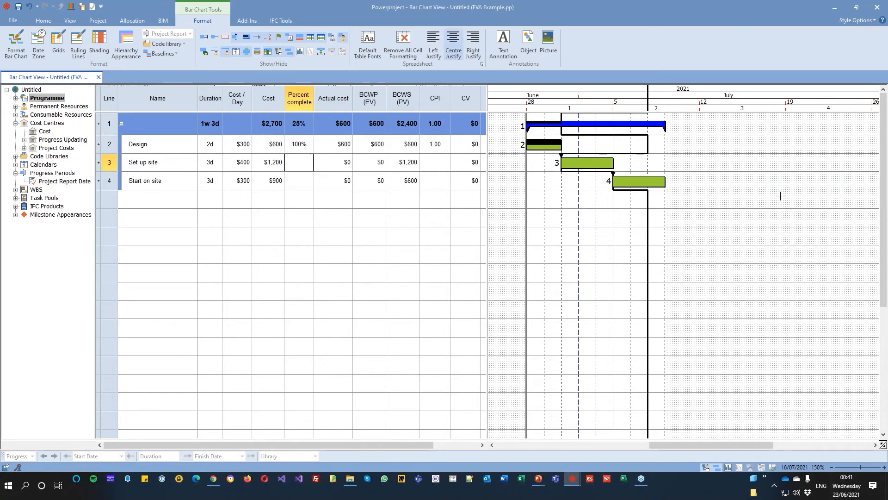
click(302, 165)
text(50)
key(Return)
click(306, 189)
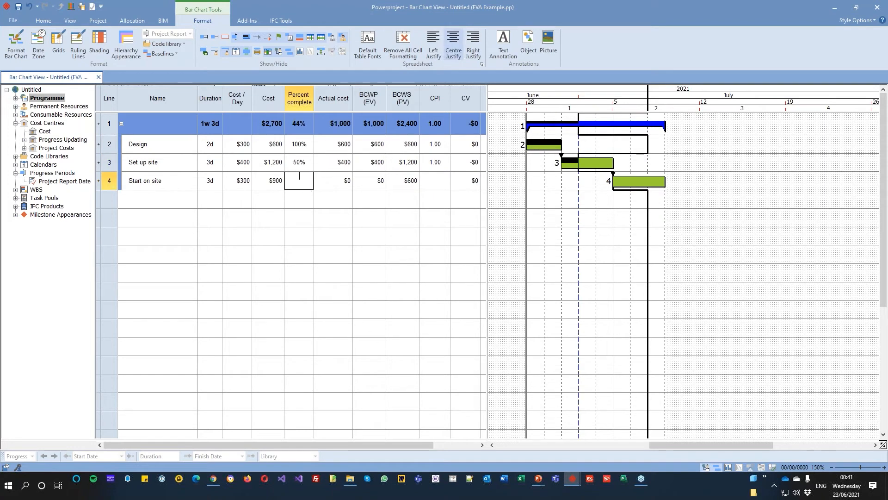
text(33)
key(Return)
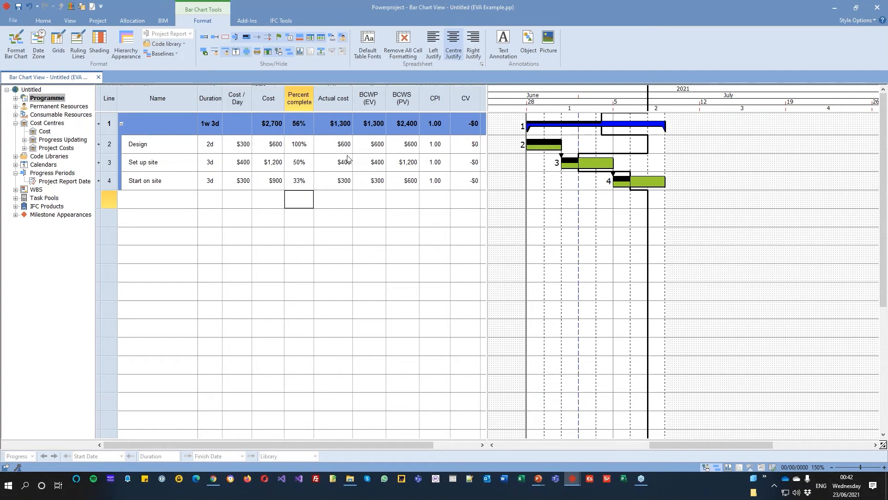
click(331, 101)
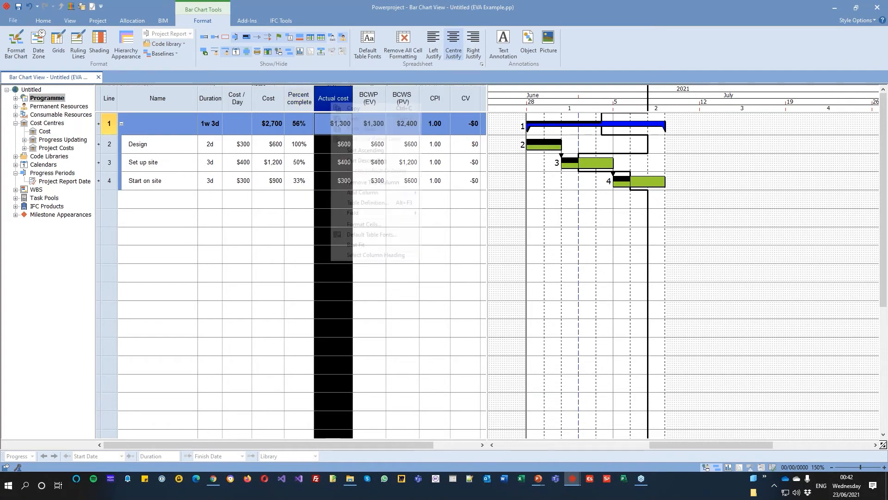
right_click(331, 101)
mouse_move(363, 191)
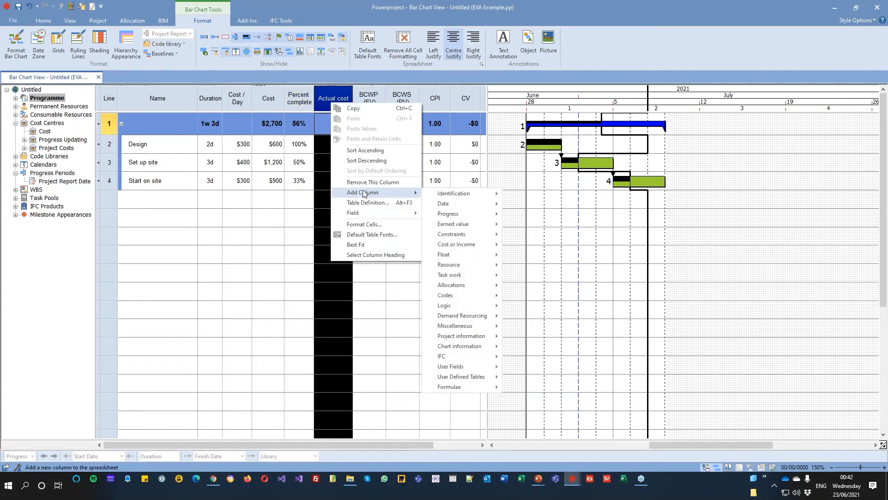
mouse_move(456, 224)
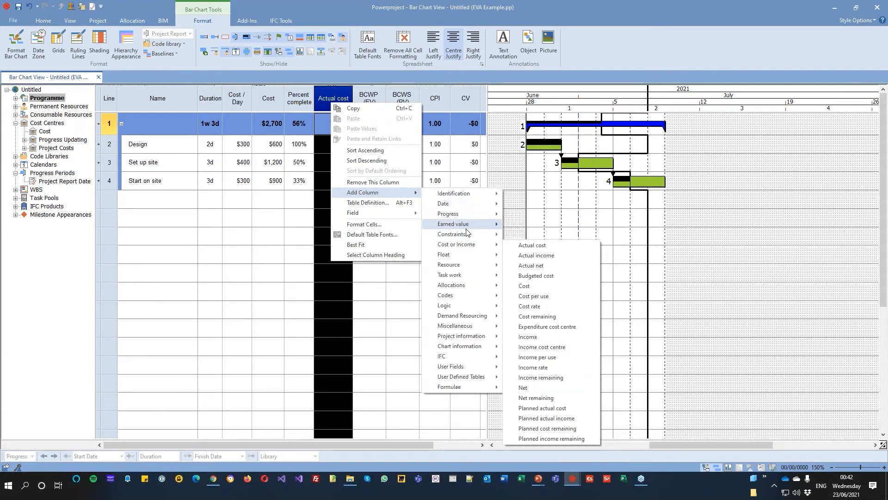
click(552, 200)
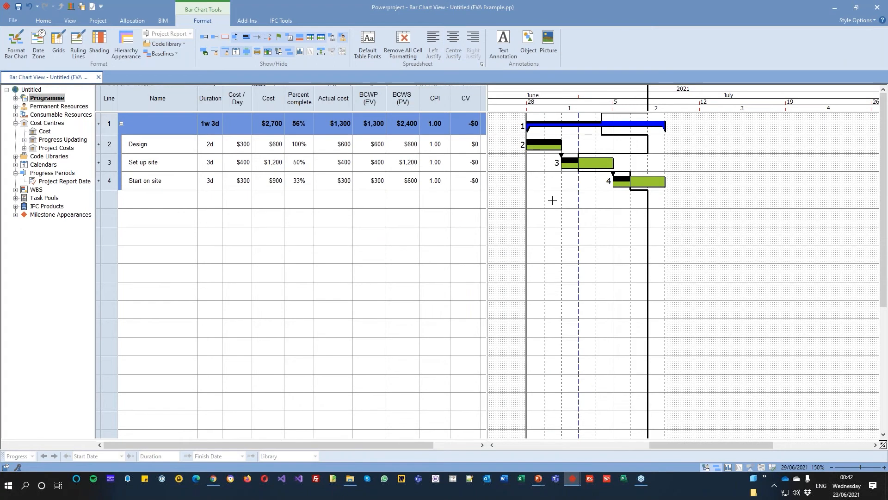
Step: Set the actual cost to $500 for Set up site and $250 for Start on site
click(325, 148)
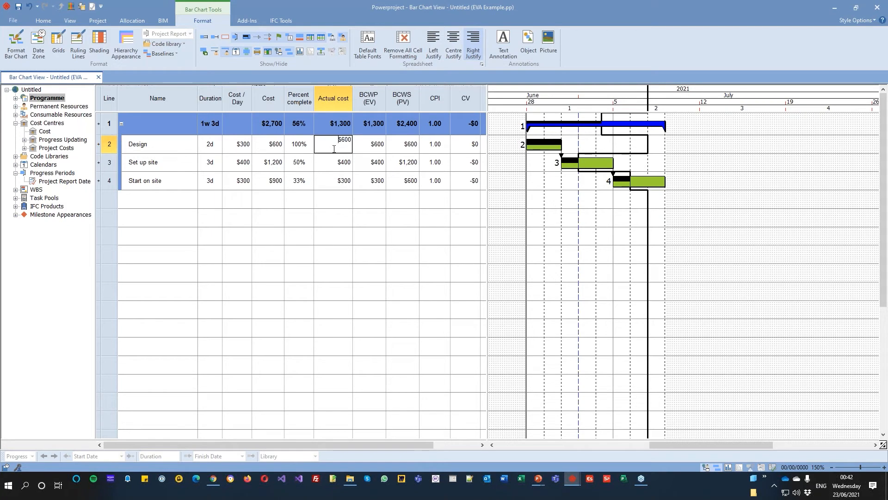
key(Return)
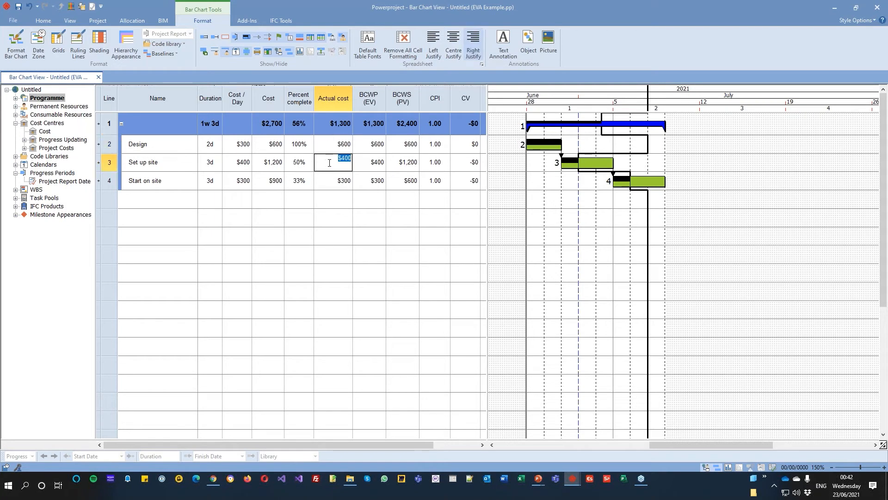
text(500)
key(Return)
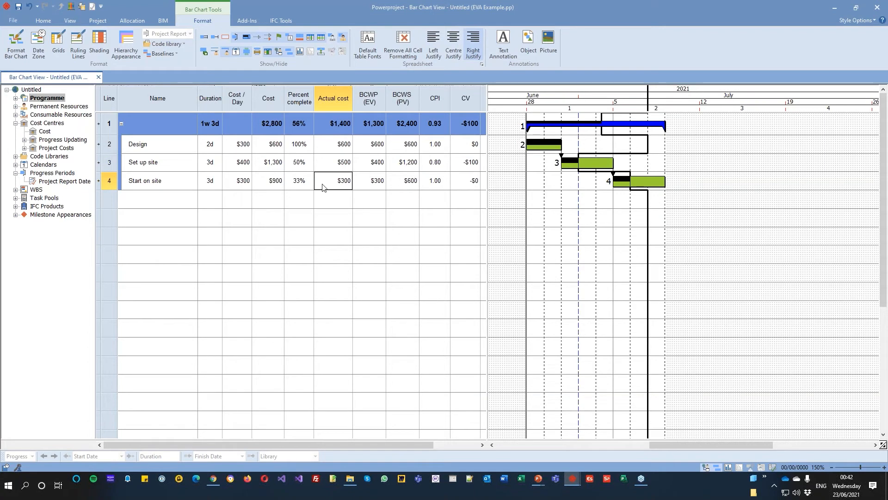
text(2)
key(Return)
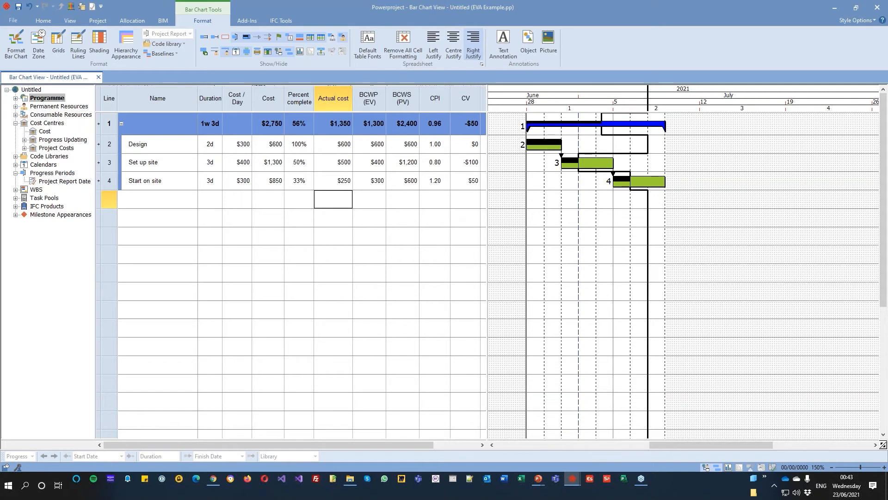
Step: Widen the spreadsheet area to examine the SPI and SV columns, and narrow it back to the CPI column
drag(488, 219, 543, 213)
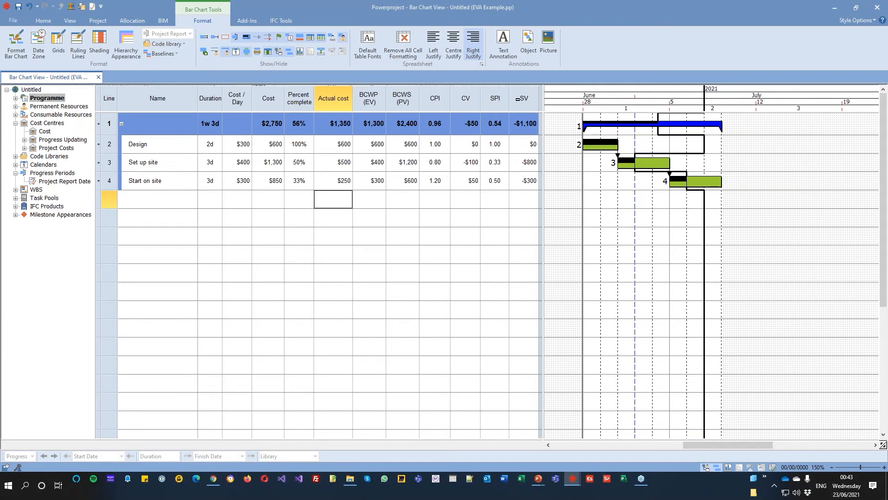
drag(543, 93, 461, 100)
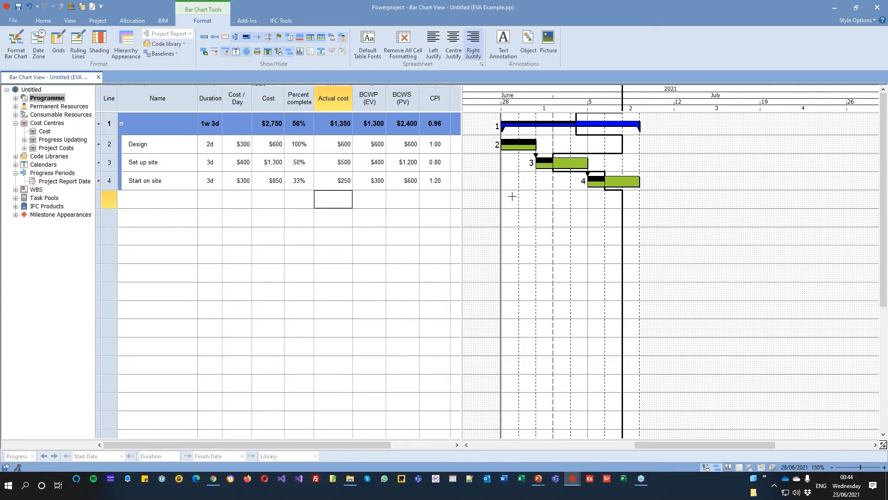
key(ctrl)
key(ctrl)
click(569, 202)
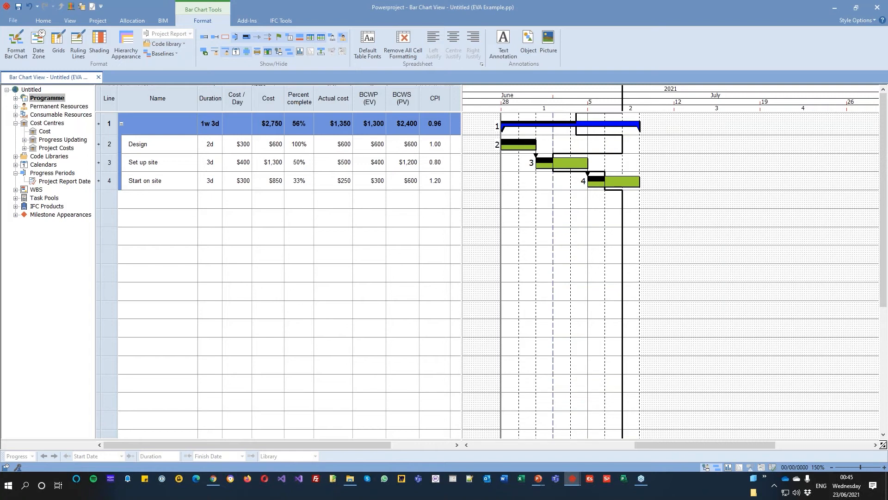
Step: Switch to the Earned Value Training Project's Progress View and examine its baseline and actual plus forecast cost curves
drag(0, 157, 545, 42)
double_click(544, 42)
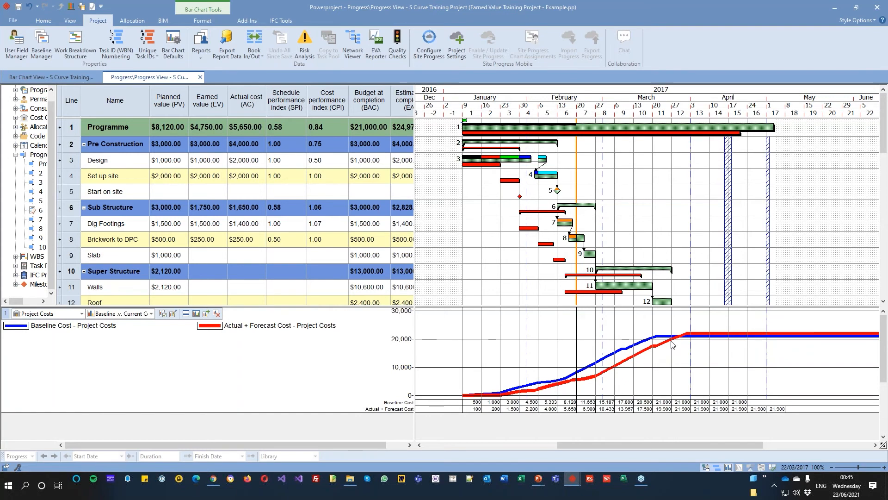
mouse_move(690, 333)
Step: Start a duration-based report in EVA Reporter without categorising it by code library
click(376, 39)
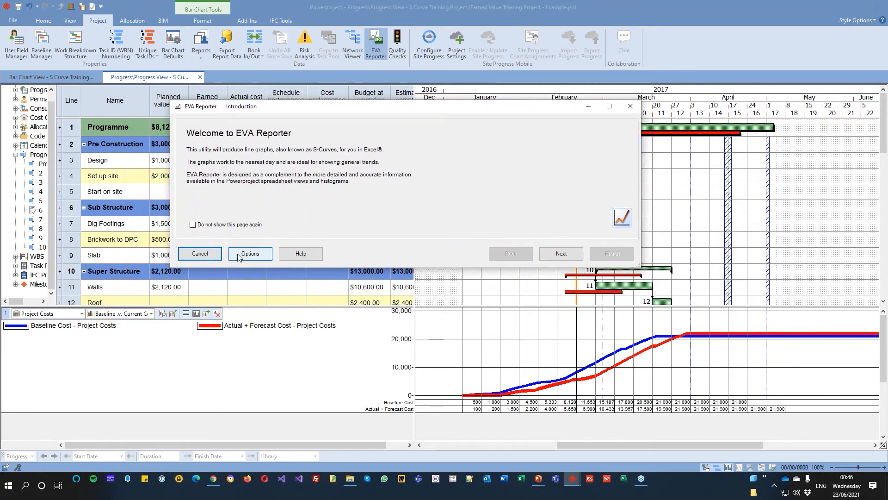
click(562, 254)
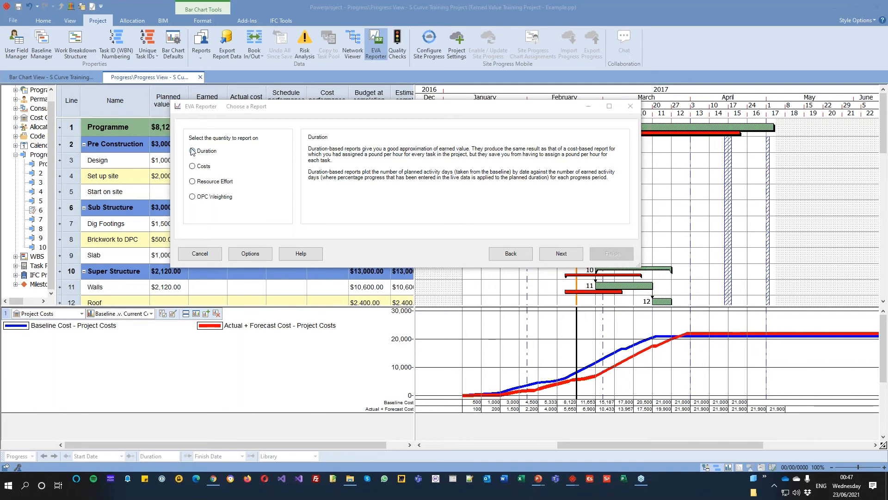
click(561, 253)
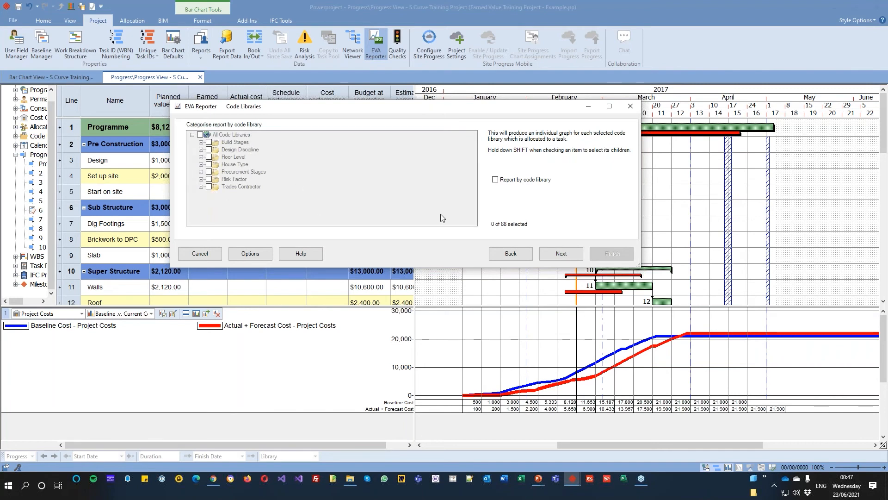
click(548, 255)
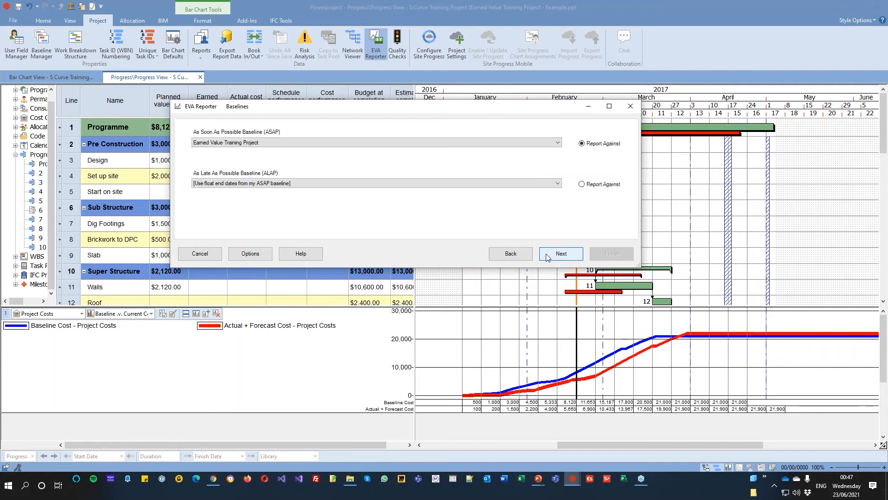
Step: Report against the Earned Value Training Project ASAP baseline with the current project as scope, and run the report
click(318, 142)
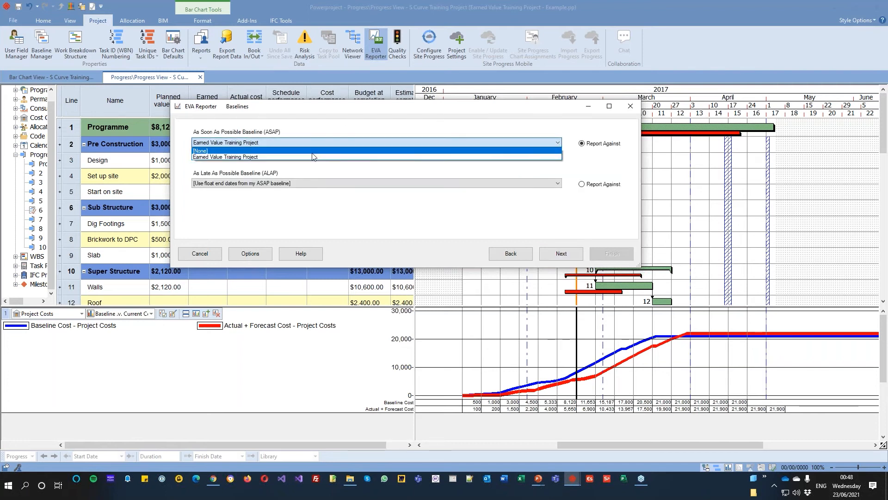
click(543, 158)
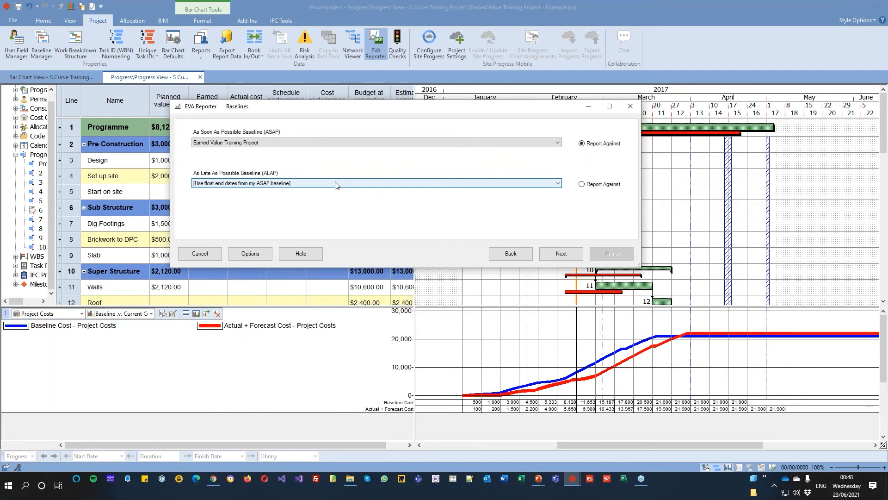
click(561, 254)
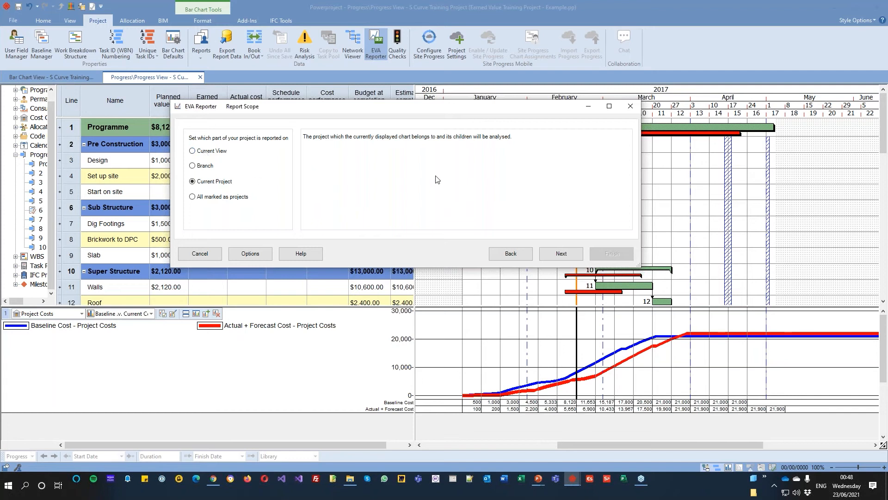
click(561, 254)
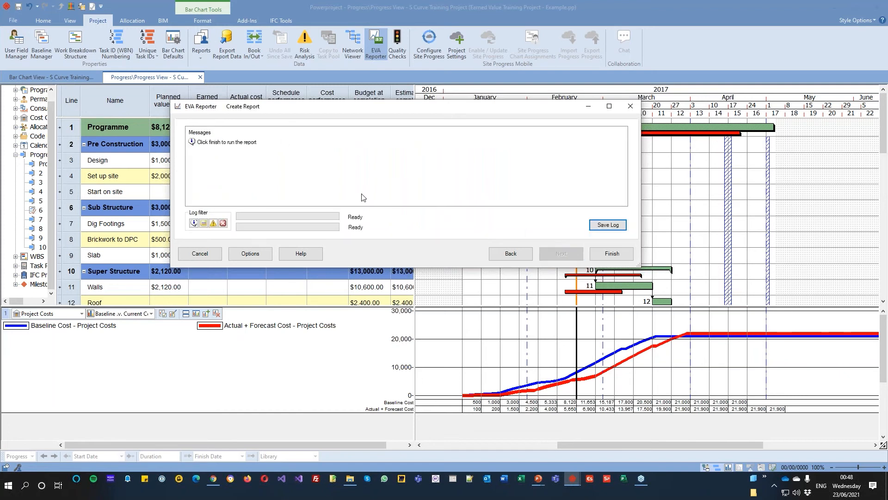
click(611, 253)
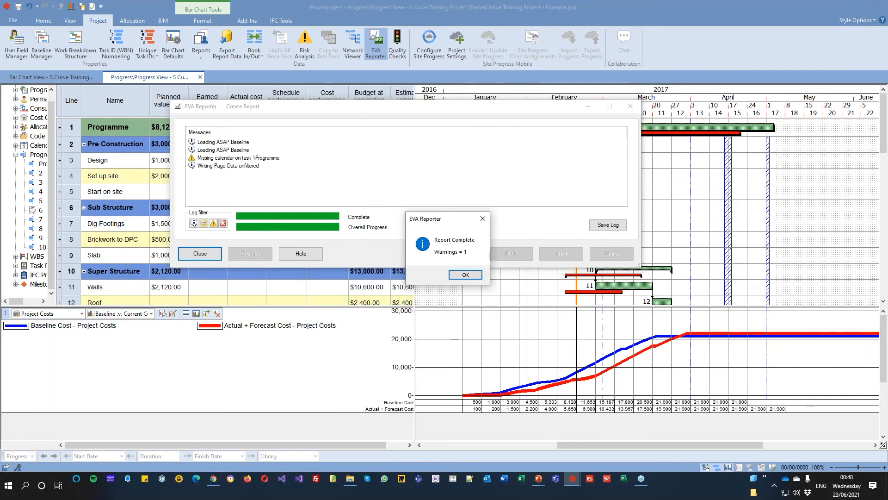
Step: Dismiss the report completion message, enlarge the generated Excel report and show its Chartunfiltered sheet
click(465, 275)
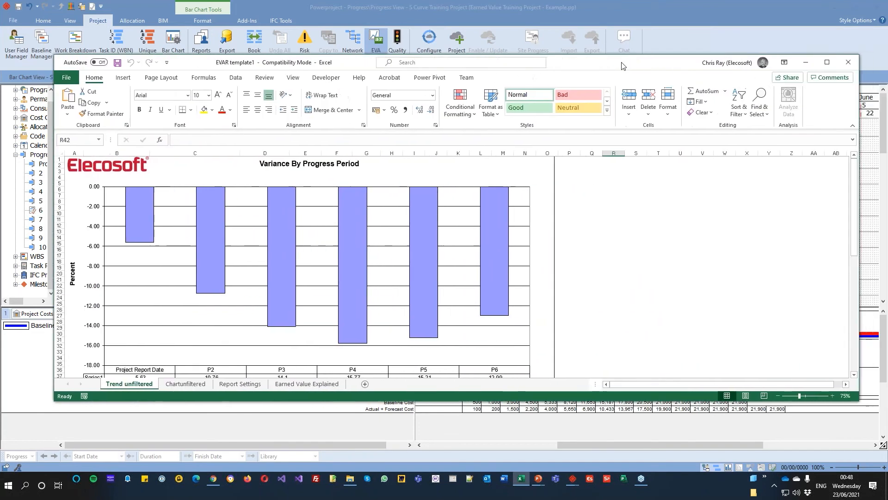
double_click(622, 65)
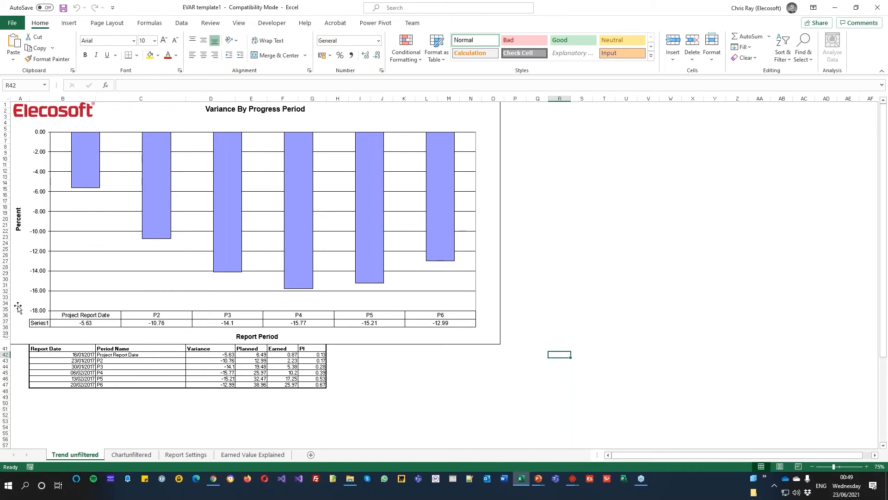
click(132, 455)
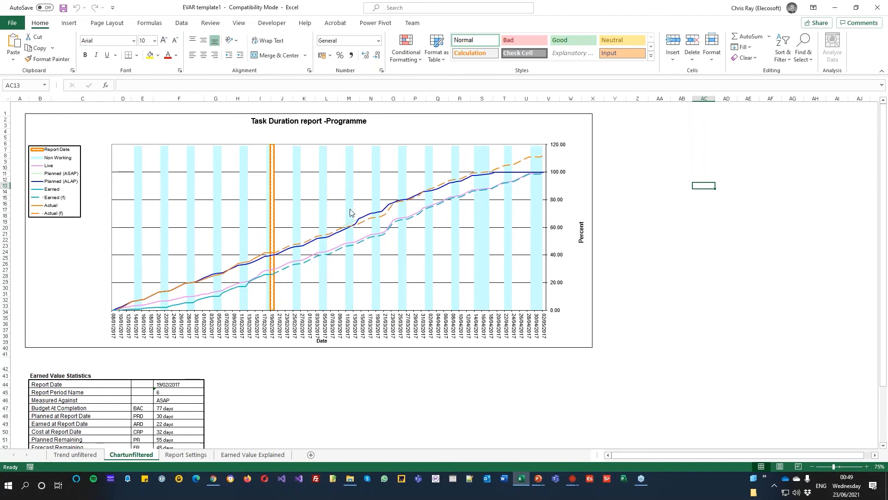
Step: Examine the schedule variance, cost variance and budget at completion in the Earned Value Statistics table below the S-curve chart
scroll(277, 388, down, 3)
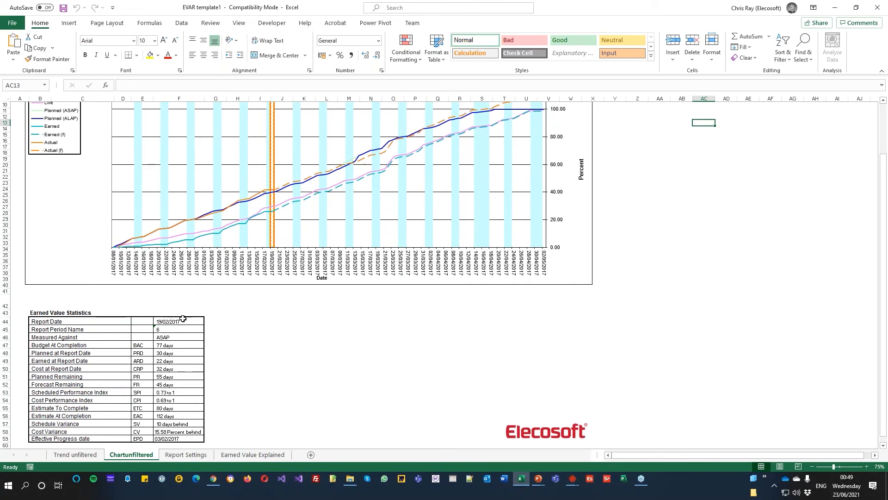
click(68, 426)
click(182, 424)
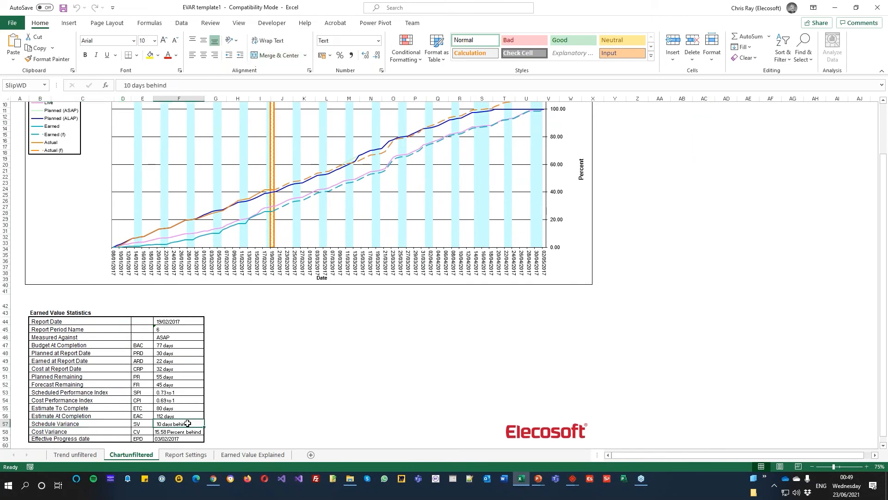
click(162, 432)
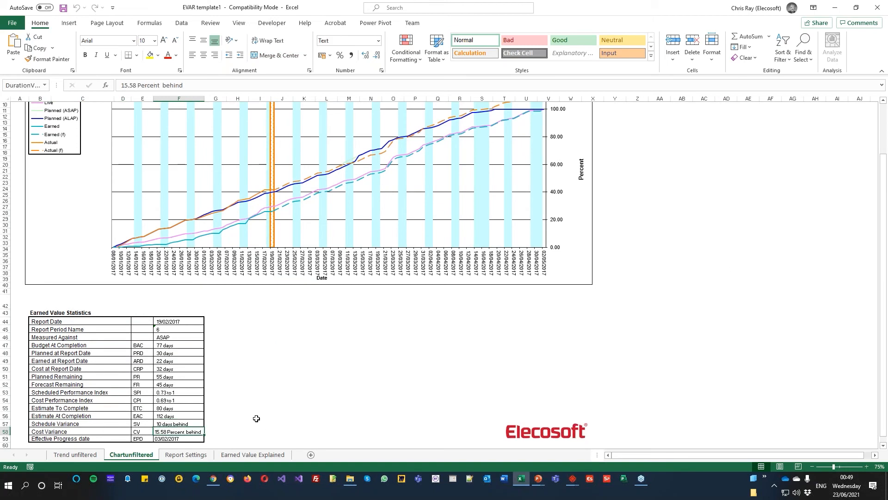
click(170, 345)
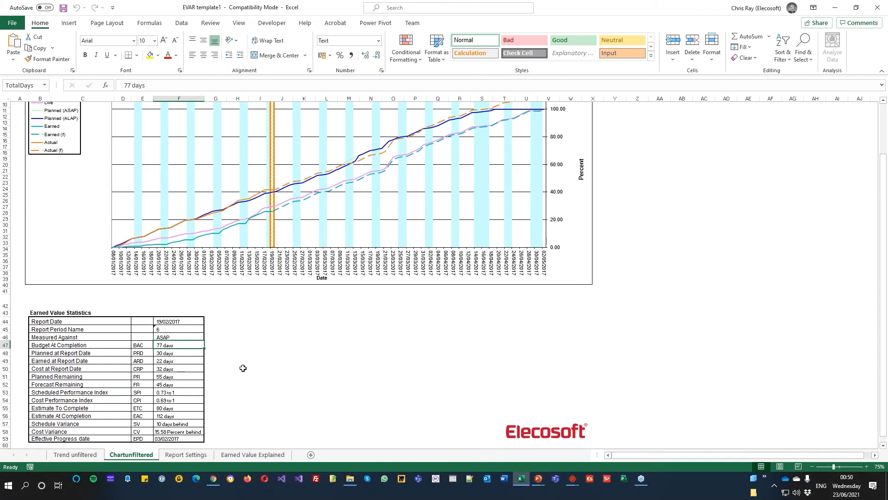
scroll(243, 368, down, 3)
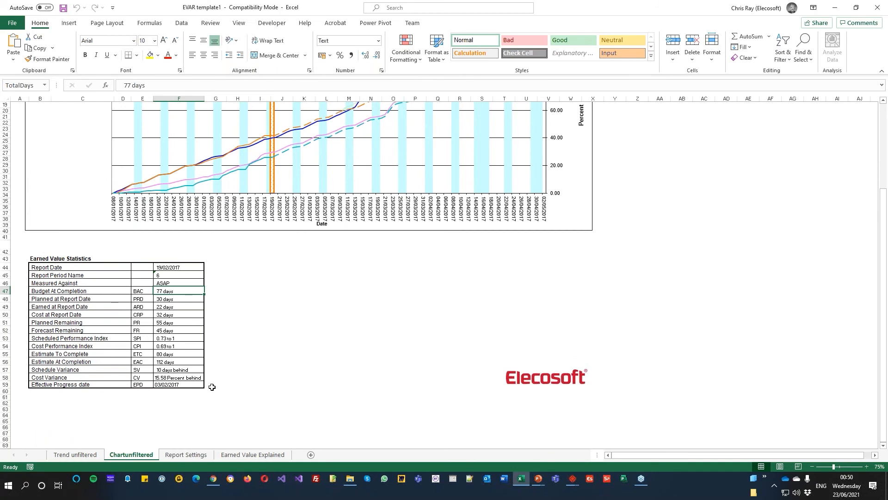
Step: Review the Report Settings sheet and read the terminology, concepts and curve explanations on the Earned Value Explained sheet
click(190, 456)
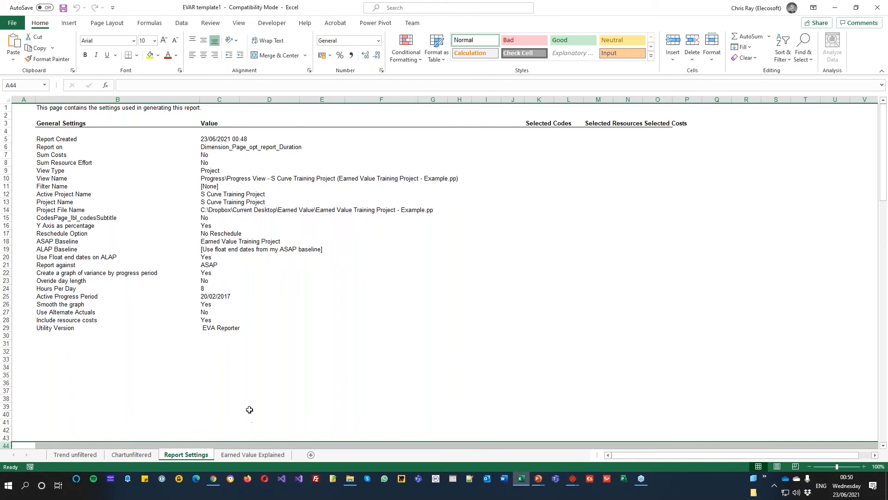
click(248, 455)
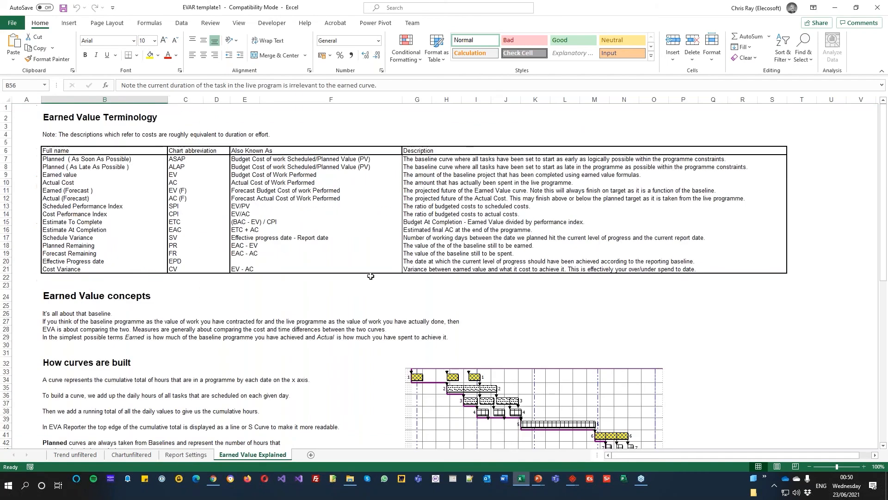
click(77, 160)
click(172, 174)
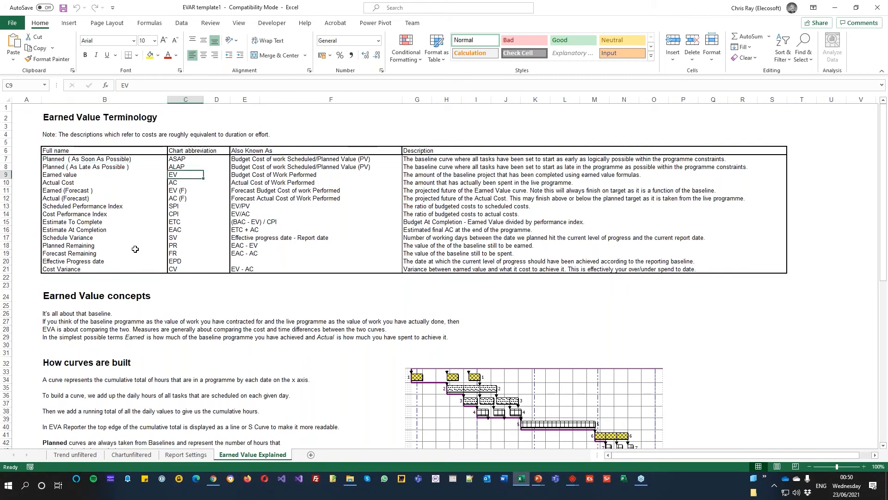
scroll(213, 274, down, 4)
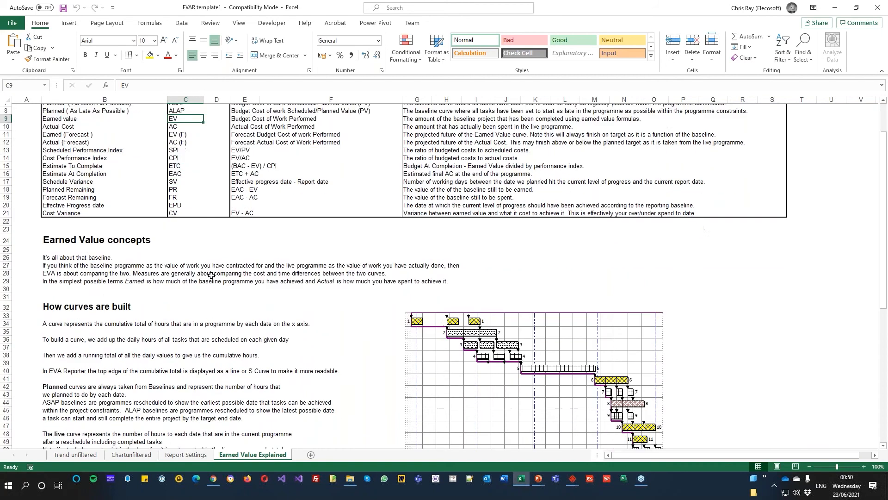
scroll(99, 275, down, 11)
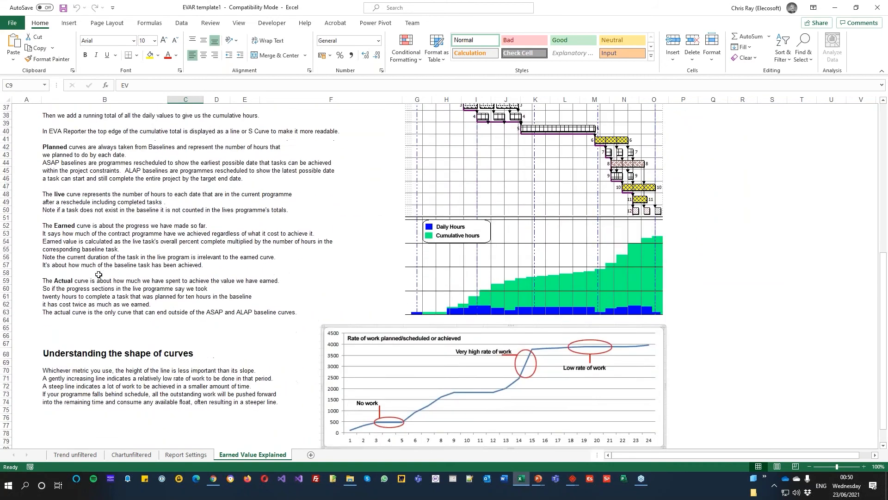
scroll(162, 249, up, 9)
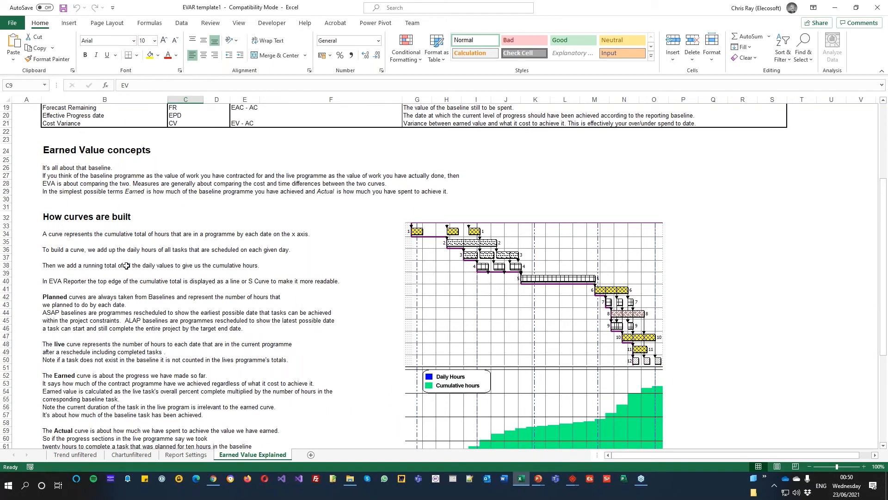
Step: Go through the report's four sheets again and return to the S-curve chart on the Chartunfiltered sheet
click(75, 454)
click(131, 455)
click(185, 455)
click(253, 454)
click(75, 455)
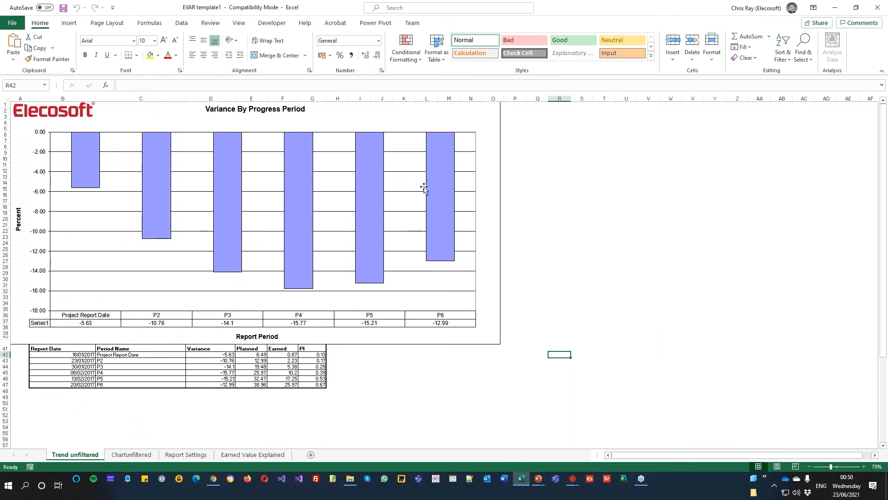
click(131, 455)
scroll(259, 223, up, 1)
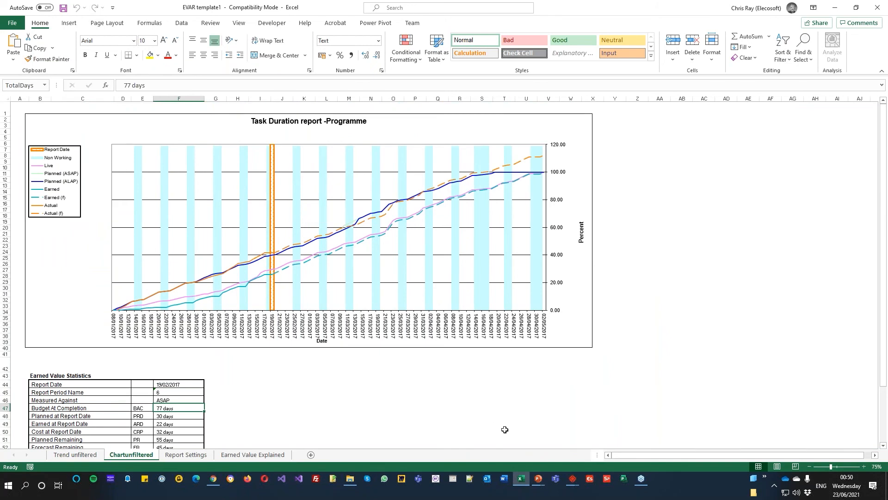
Step: Switch to the PowerPoint slide show and go back to the slide with the PV, AC and EV curves
mouse_move(538, 484)
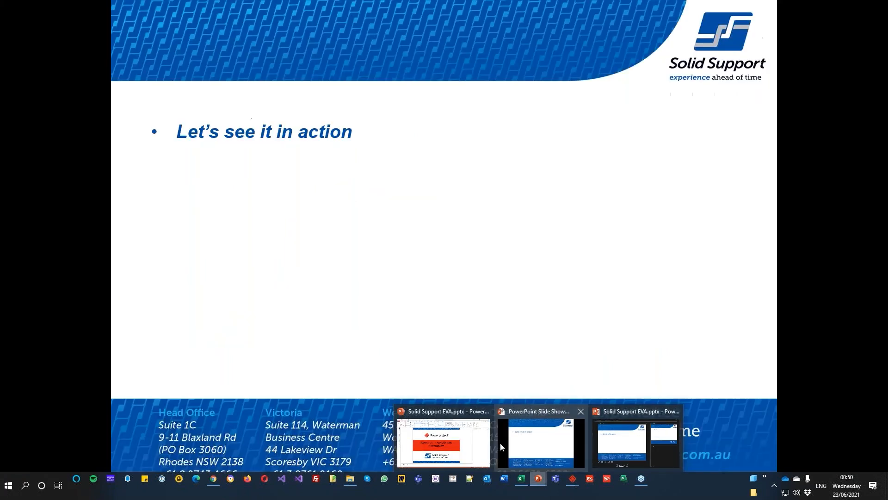
click(504, 443)
key(Left)
key(Left)
key(Left)
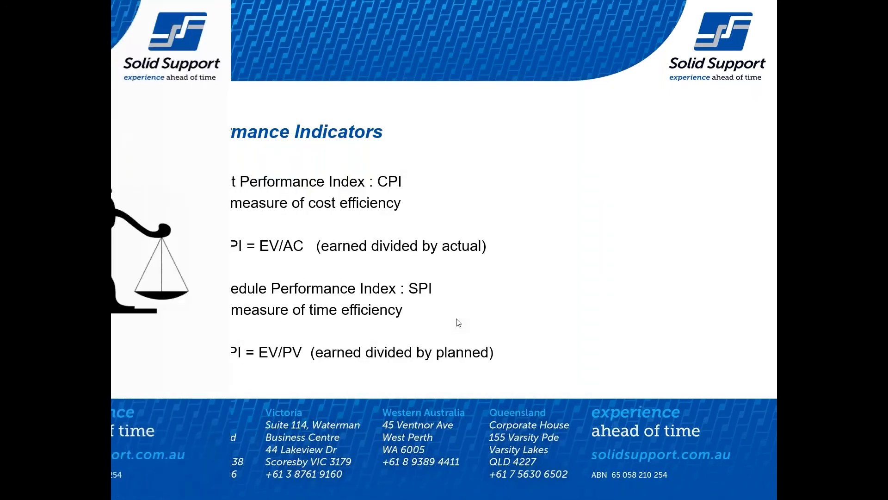
key(Left)
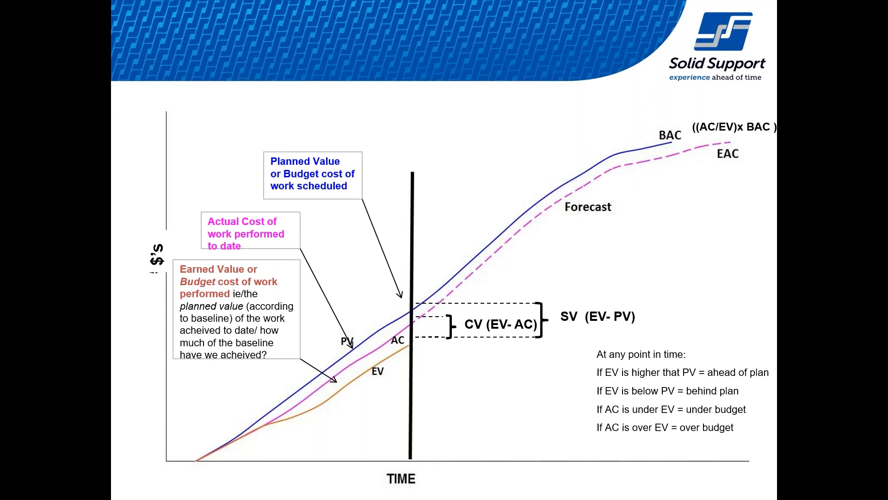
Step: Return to the Excel report, move its window away from Powerproject and close the finished EVA Reporter wizard
key(alt+Tab)
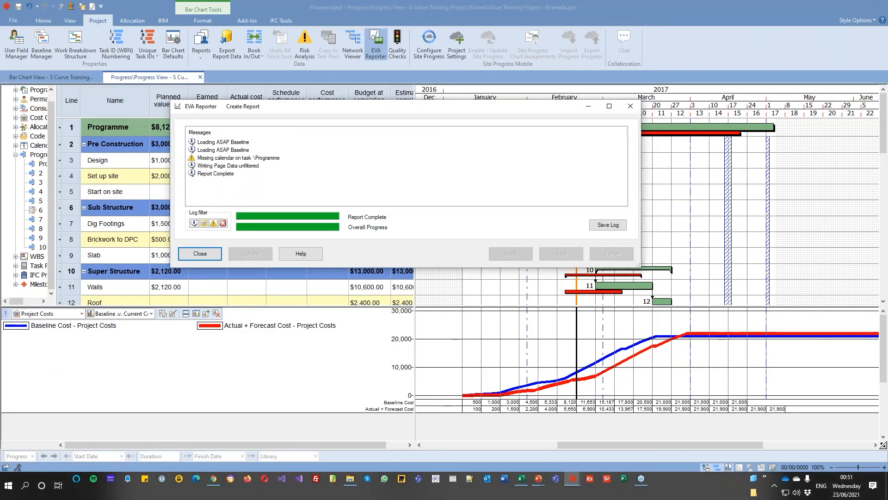
key(alt+Tab)
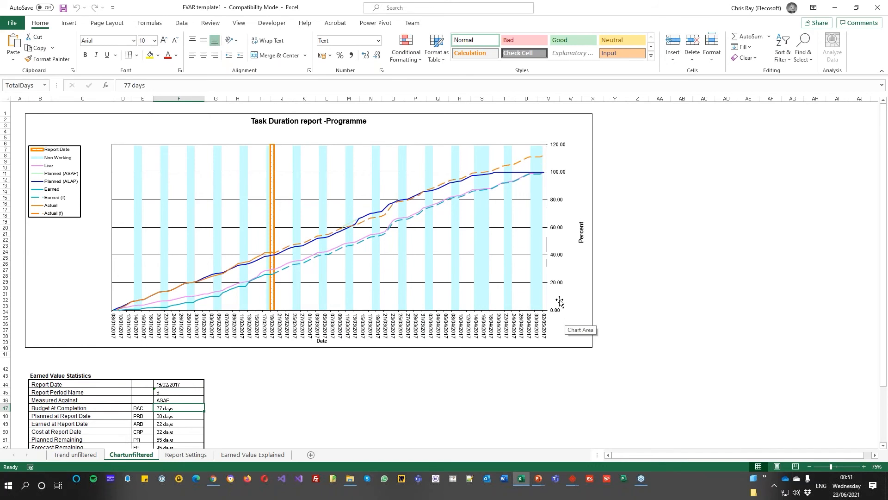
drag(712, 11, 0, 102)
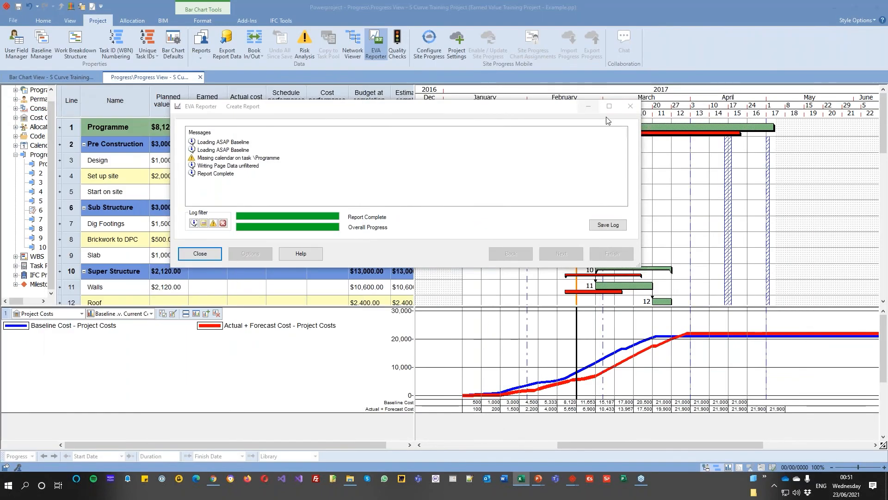
click(199, 254)
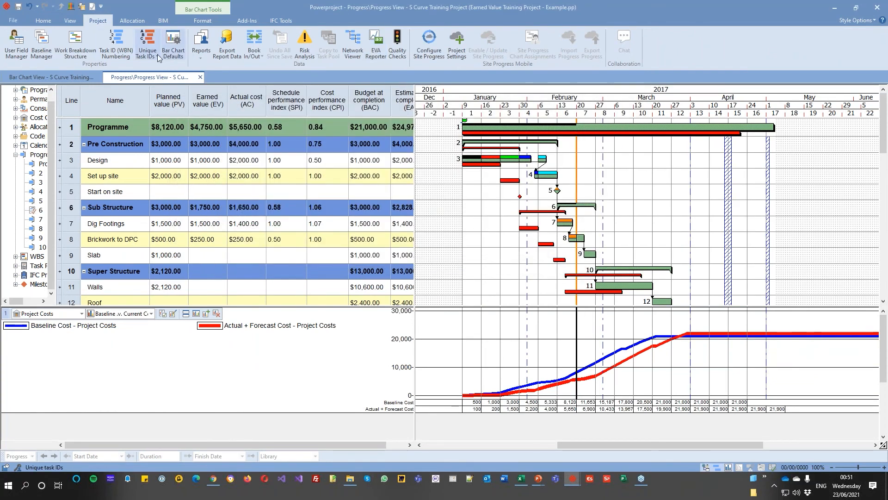
Step: Restart EVA Reporter and turn off the ASAP and ALAP curves in its report options
click(378, 39)
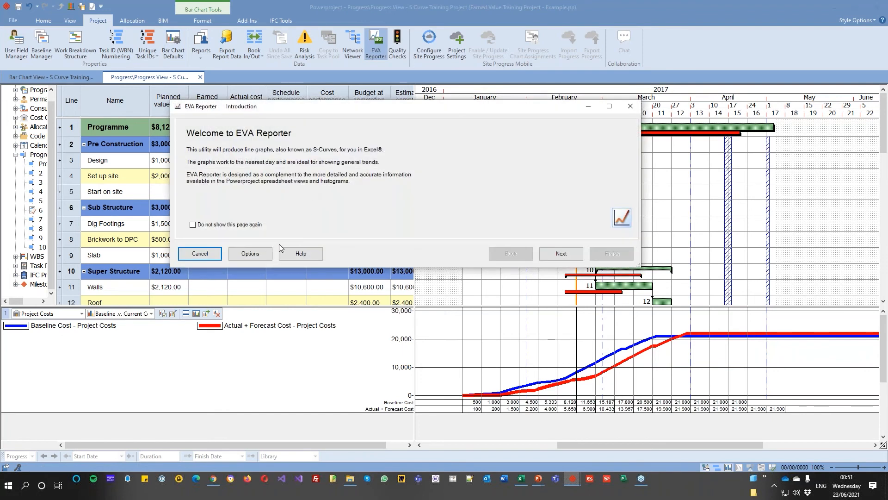
click(249, 253)
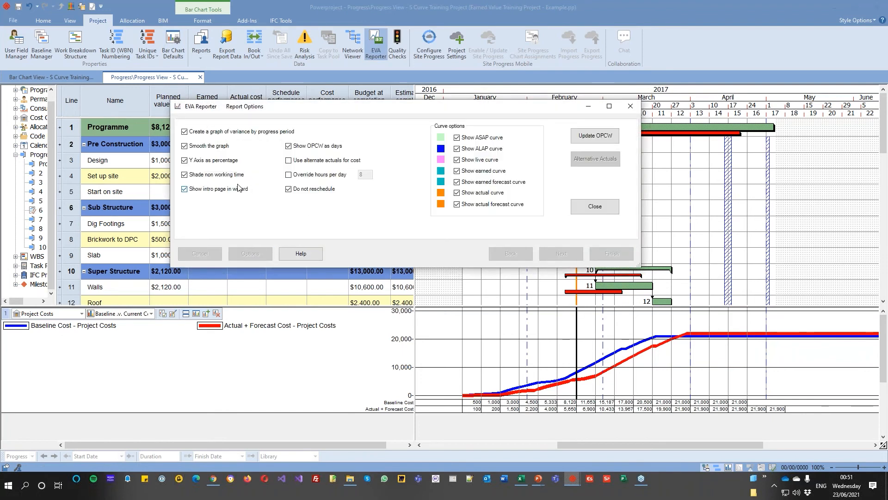
click(483, 139)
click(479, 152)
click(595, 206)
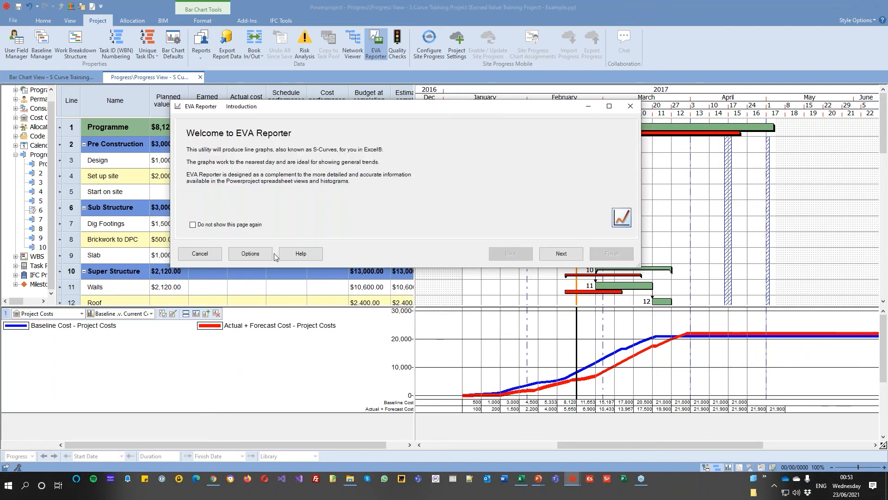
Step: Run a duration report against the Earned Value Training Project ASAP baseline with the current project as scope, and acknowledge its completion
click(558, 255)
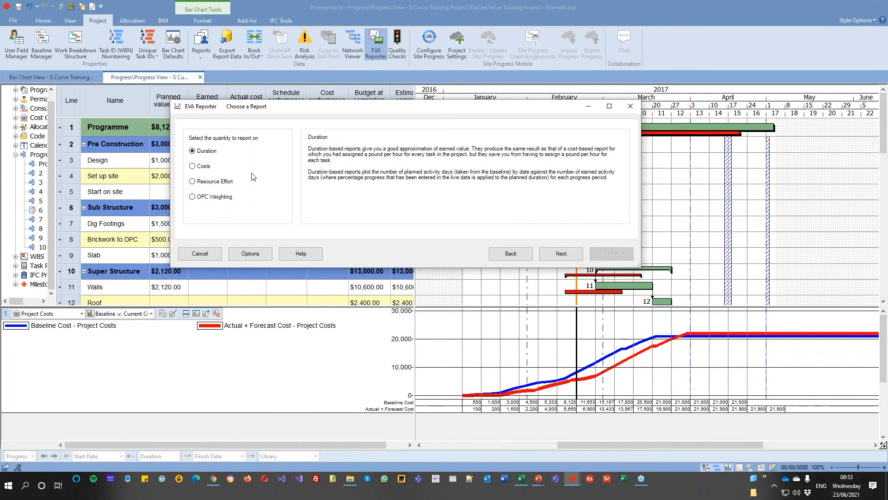
click(564, 254)
click(567, 255)
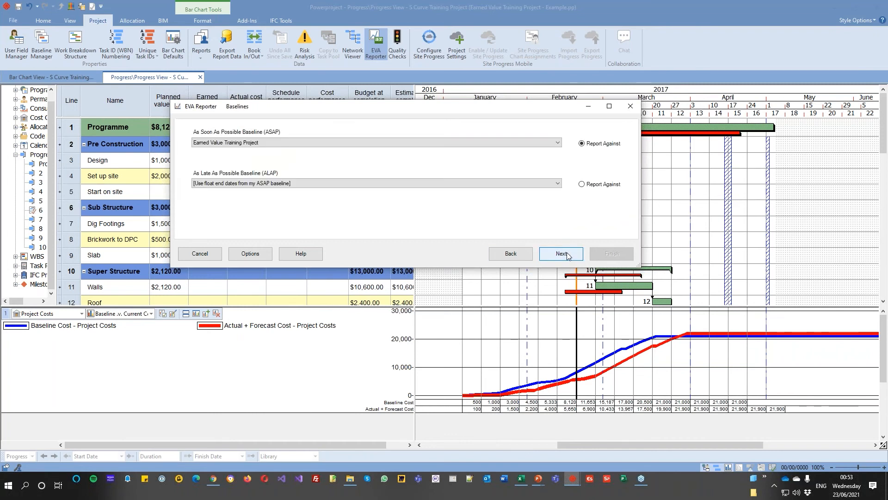
click(568, 256)
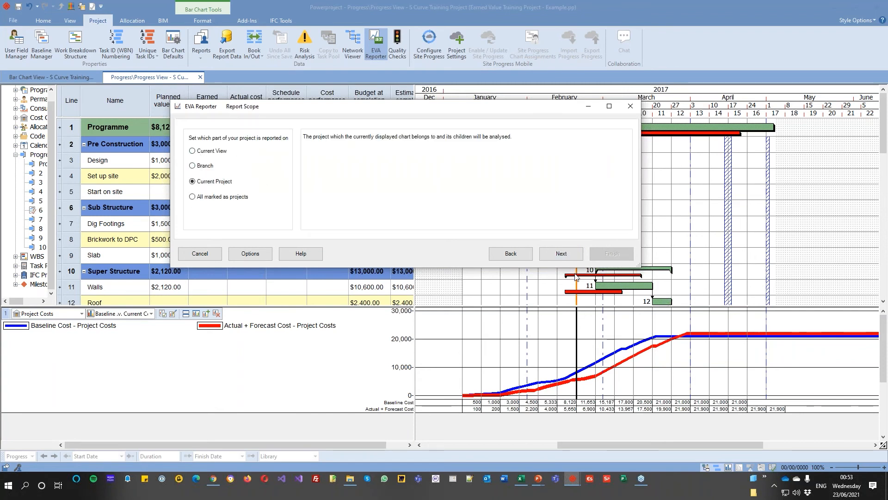
click(561, 253)
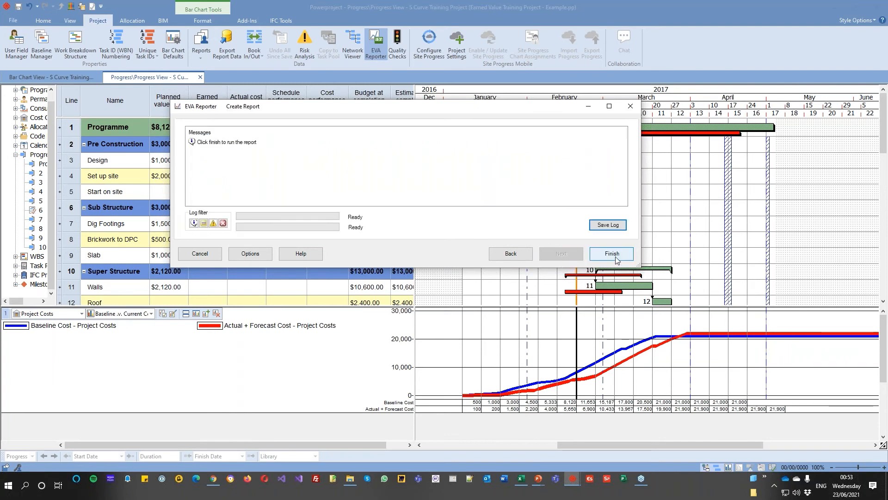
click(616, 257)
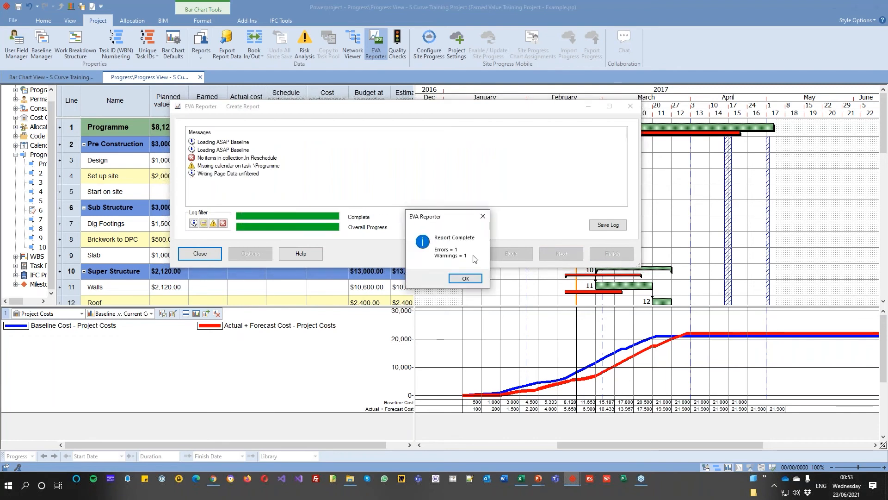
click(463, 280)
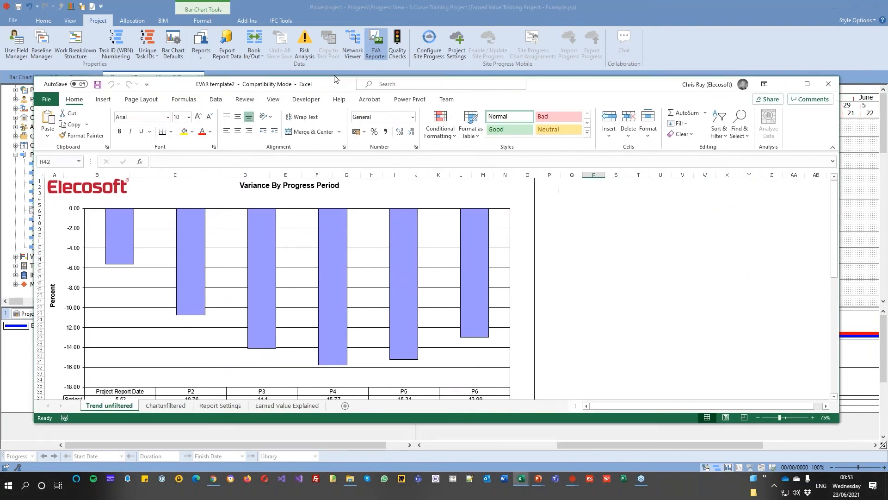
Step: Examine the new report's S-curve chart and Earned Value Statistics on the Chartunfiltered sheet
click(162, 392)
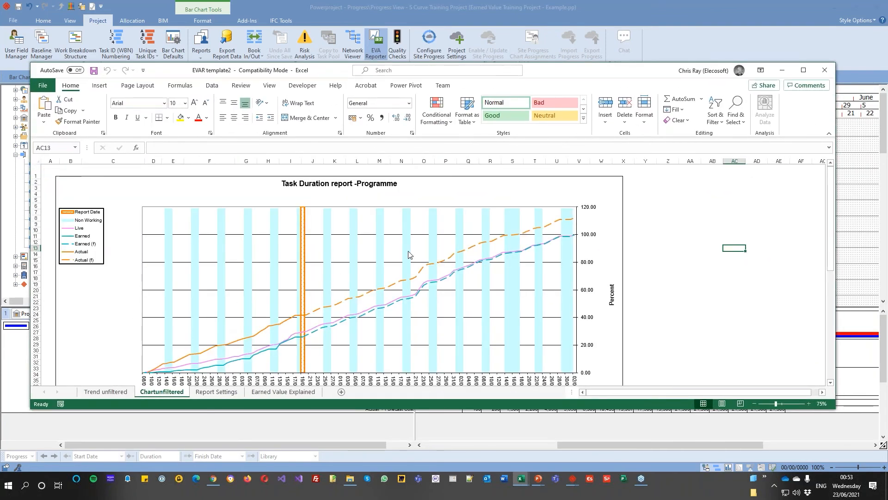
scroll(408, 270, down, 3)
scroll(408, 270, down, 9)
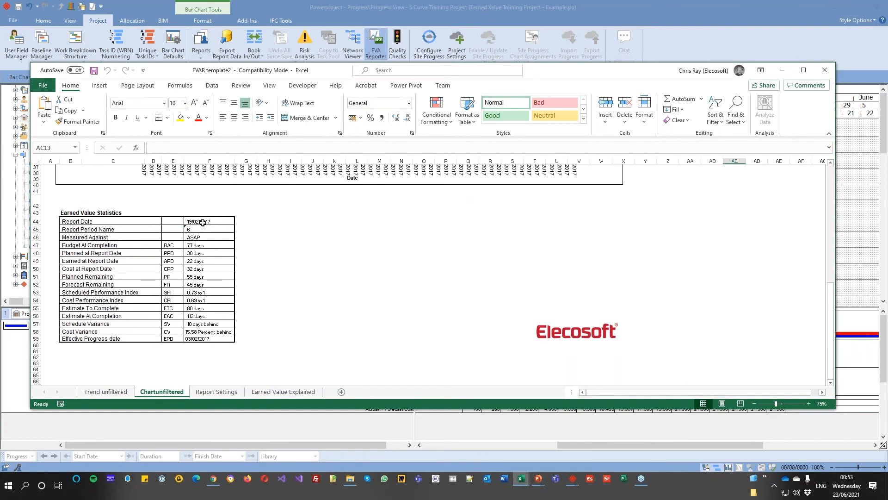
scroll(327, 292, up, 8)
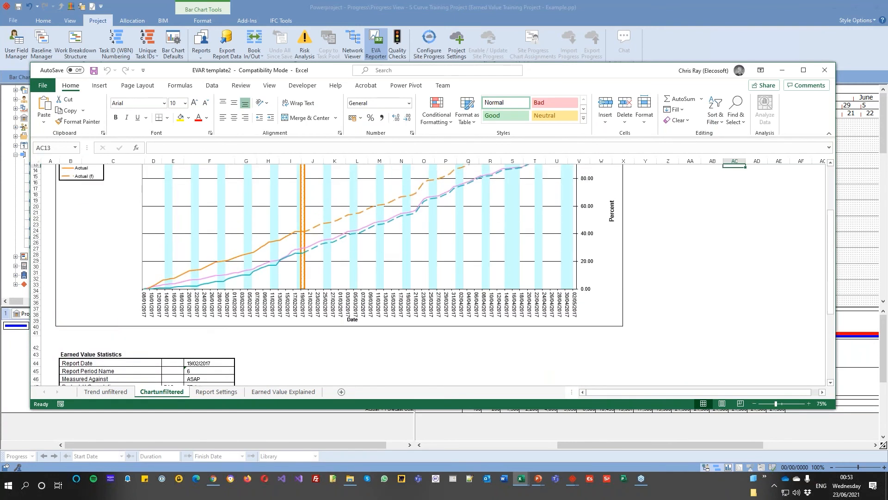
Step: Check the final point of the Actual (f) curve on the duration report's S-curve chart
scroll(283, 230, up, 4)
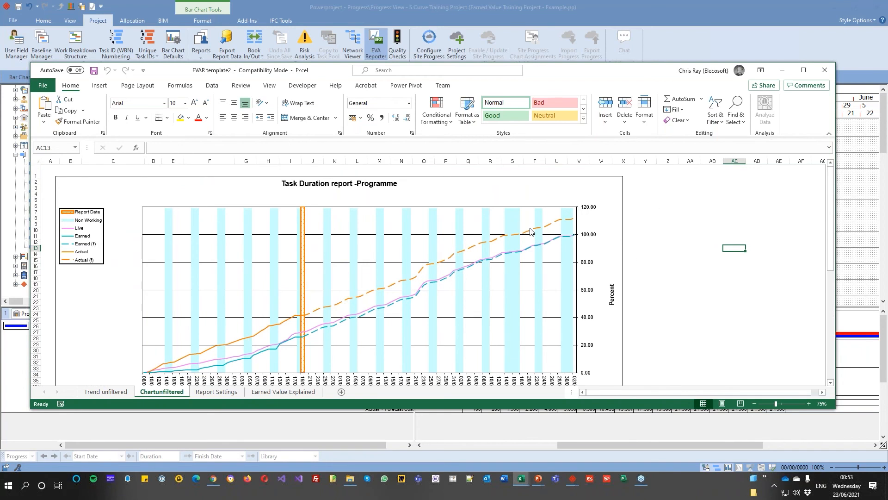
mouse_move(529, 234)
mouse_move(572, 223)
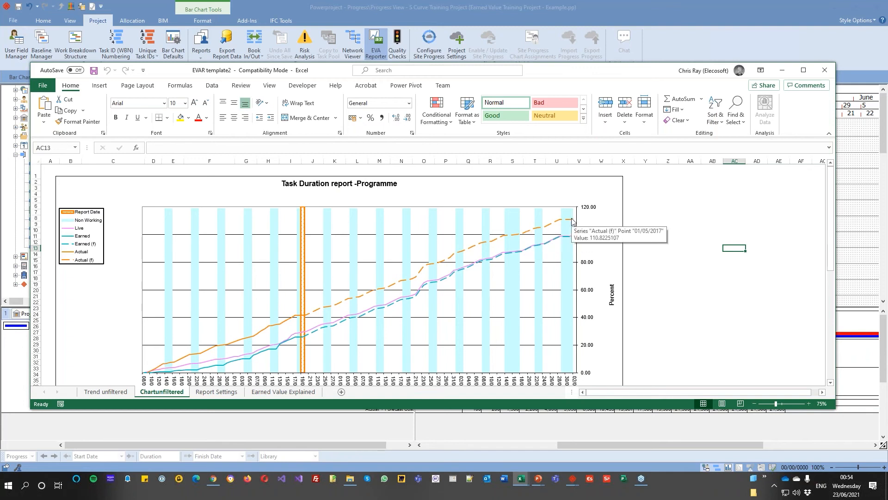
Step: Close the report workbook without saving it and close the finished EVA Reporter wizard
click(829, 70)
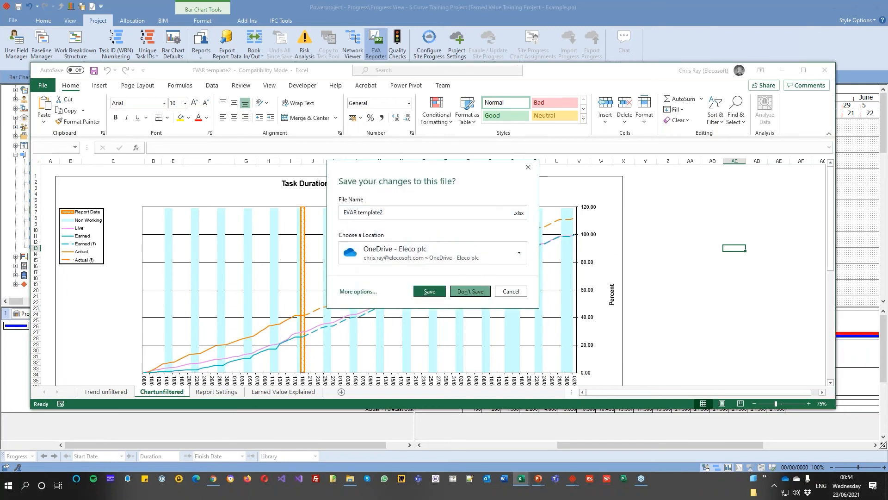
click(471, 293)
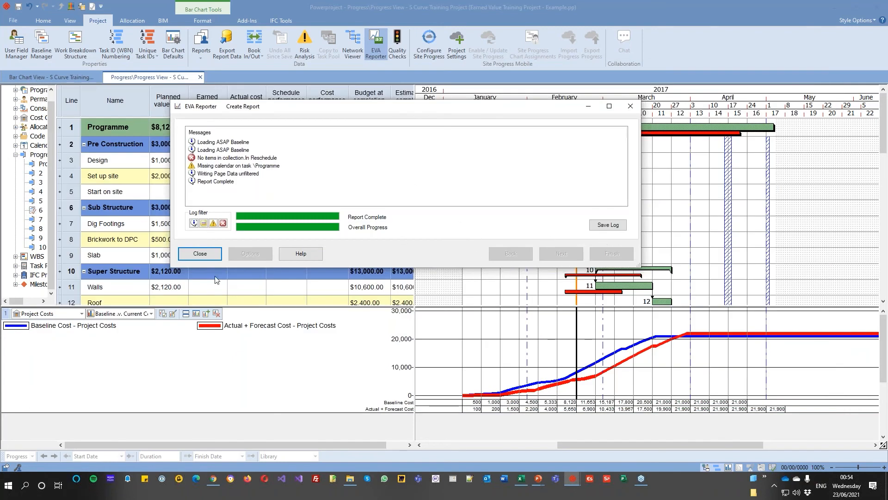
click(207, 258)
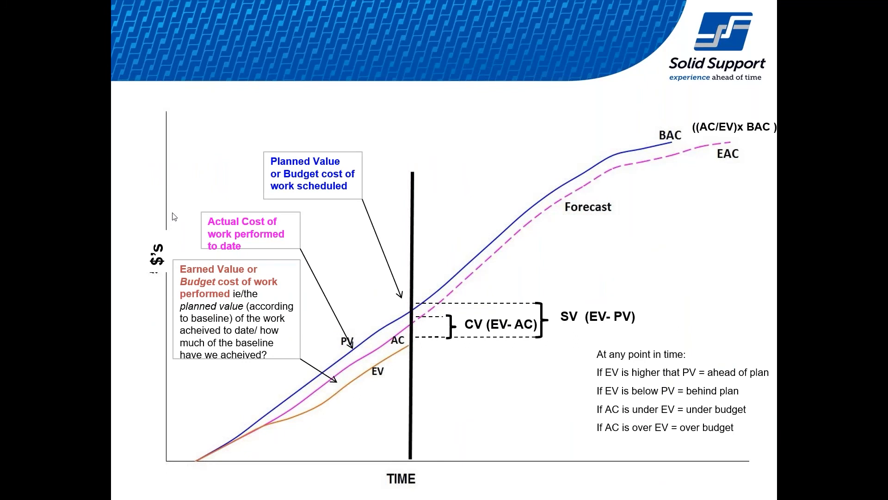
Step: Switch to the maximised Training Project.pp window and expand the Trades Contractor code library, widening the project tree to show full names
key(alt+Tab)
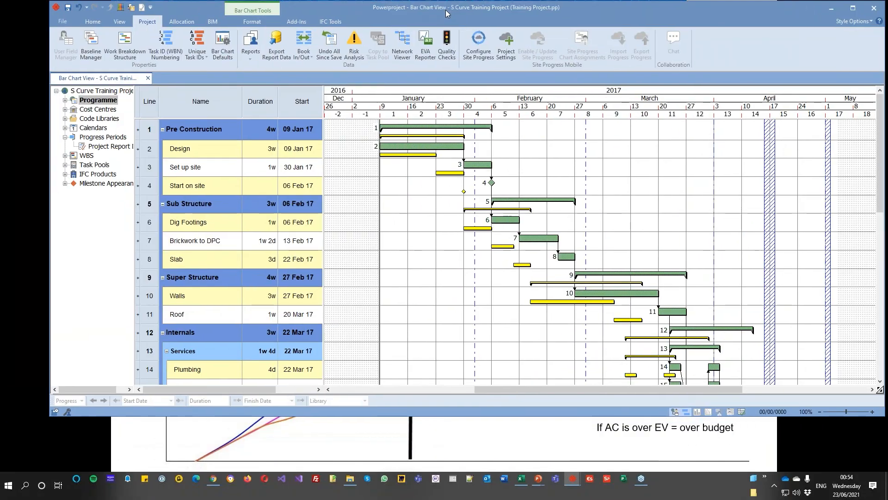
double_click(445, 9)
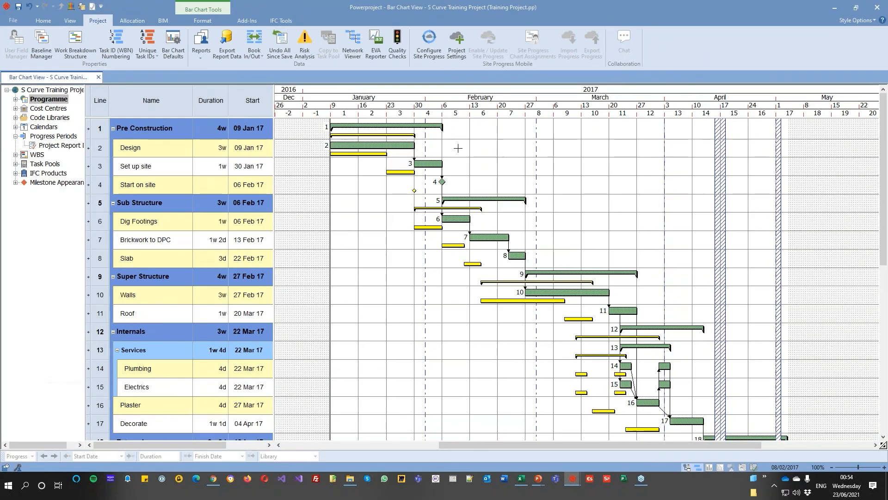
click(15, 118)
click(24, 182)
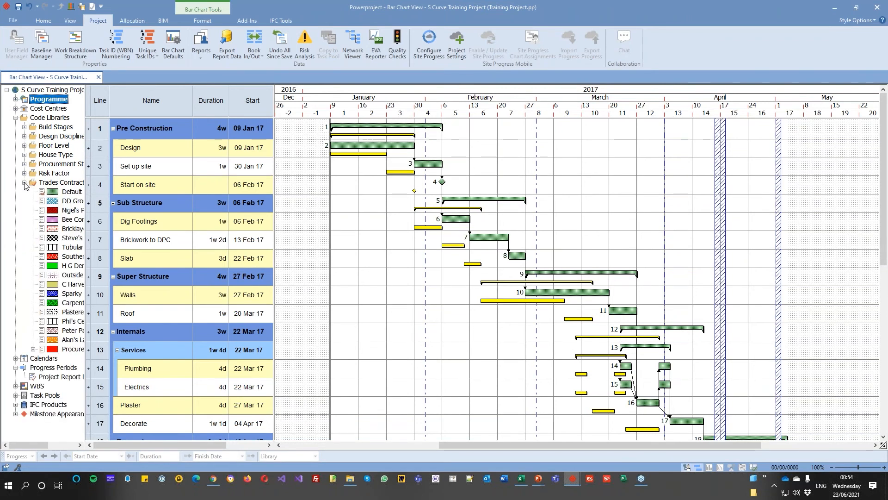
drag(86, 209, 142, 209)
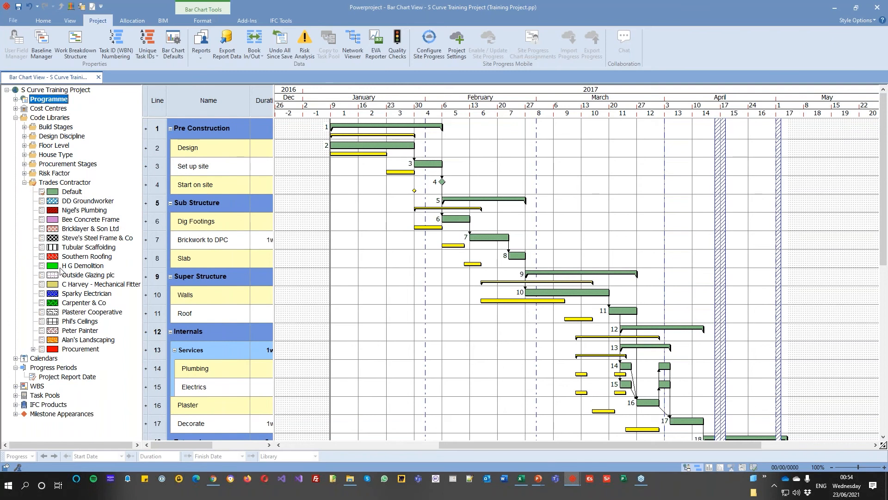
Step: Assign the Bee Concrete Frame code to the Design, Dig Footings, Walls and Roof bars and the first Plumbing bar
click(65, 222)
drag(65, 221, 358, 149)
drag(111, 223, 458, 221)
drag(89, 225, 568, 296)
drag(96, 221, 628, 317)
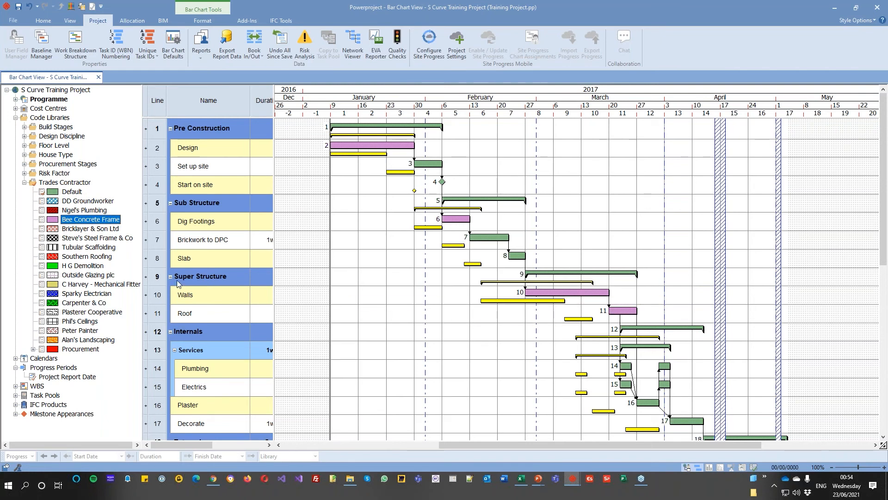
drag(88, 224, 625, 368)
Step: Assign the Nigel's Plumbing code to Set up site, Brickwork to DPC, Slab, the second Plumbing bar and Plaster
drag(74, 211, 432, 170)
drag(92, 214, 482, 238)
drag(92, 214, 515, 256)
drag(85, 216, 665, 368)
drag(67, 214, 644, 404)
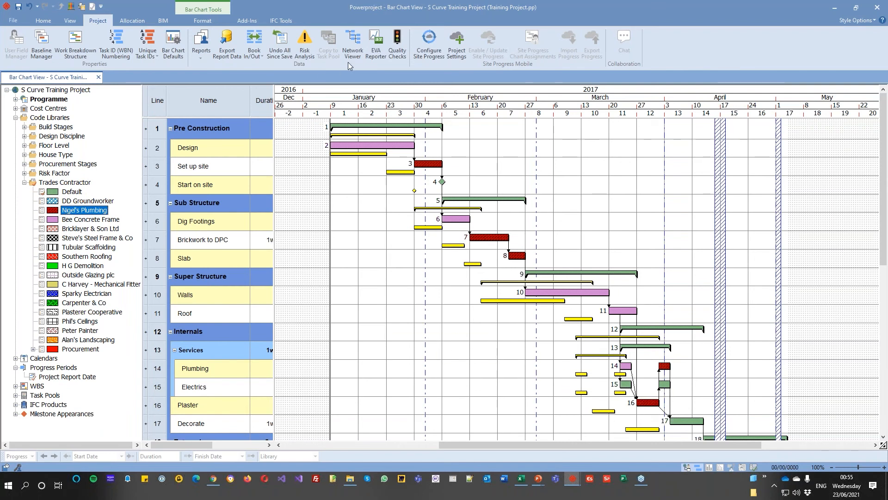
Step: Start an EVA Reporter duration report categorised by code library, selecting Nigel's Plumbing and Bee Concrete Frame under Trades Contractor
click(378, 46)
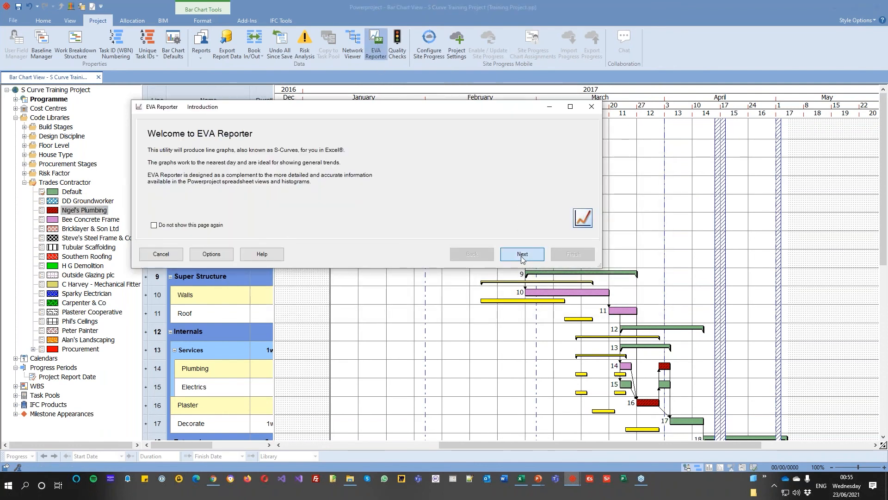
click(521, 255)
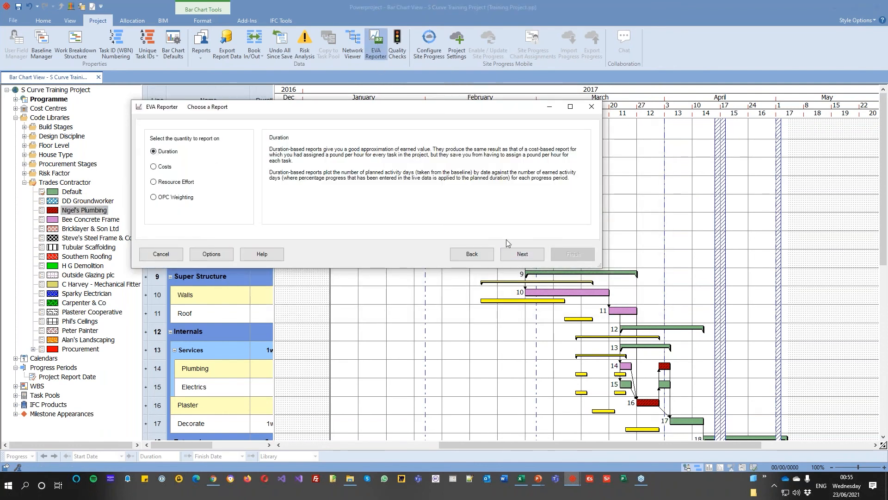
click(522, 254)
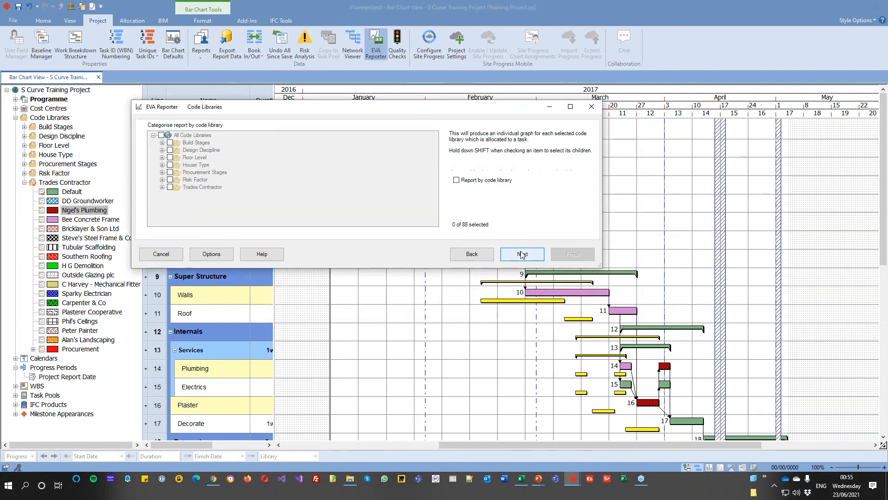
click(457, 180)
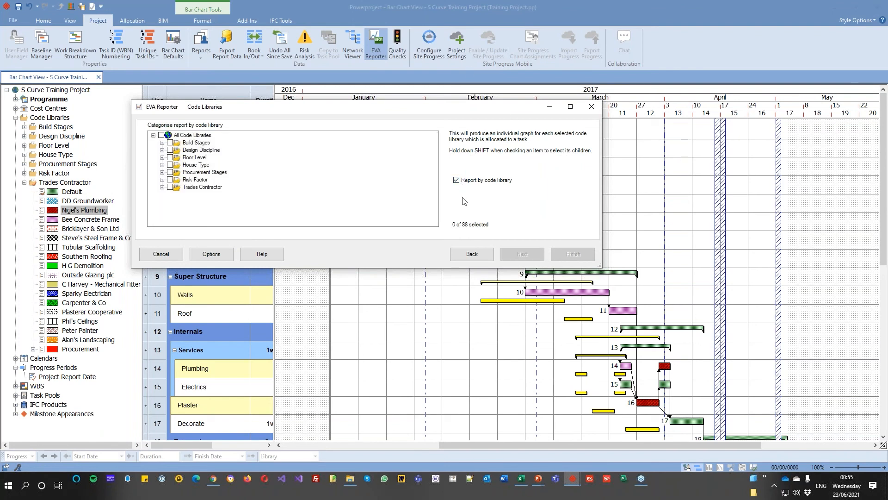
click(162, 187)
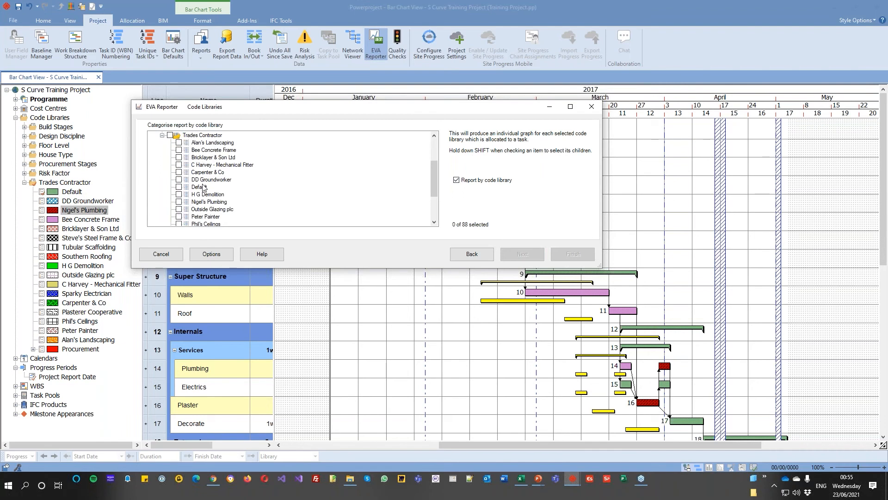
click(179, 202)
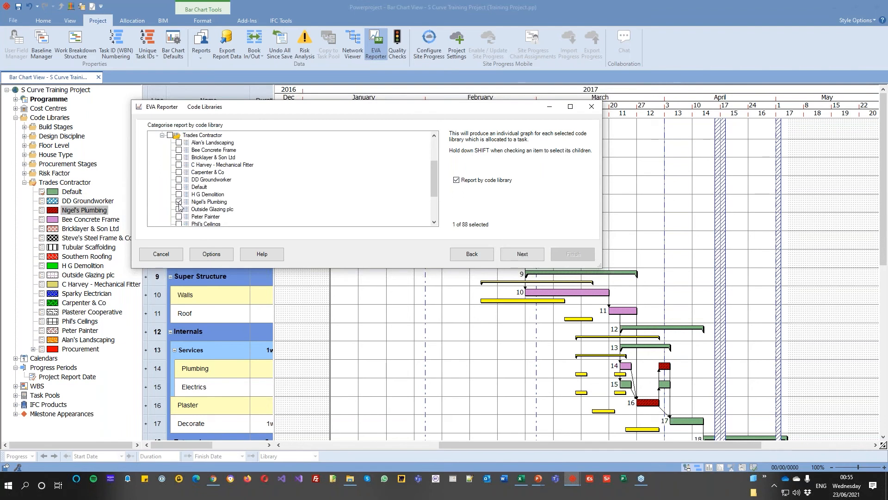
click(180, 150)
Step: Run the report against the ASAP baseline named Baseline with no ALAP baseline, and acknowledge its completion
click(521, 253)
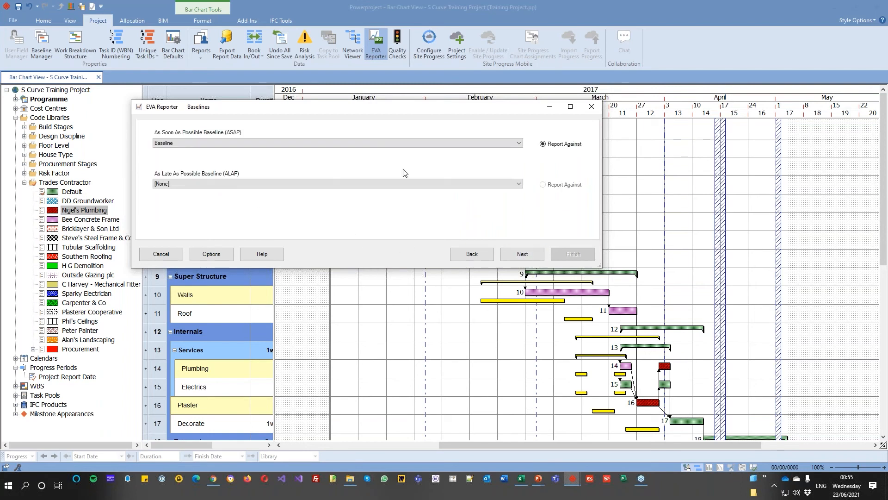
click(523, 255)
click(524, 254)
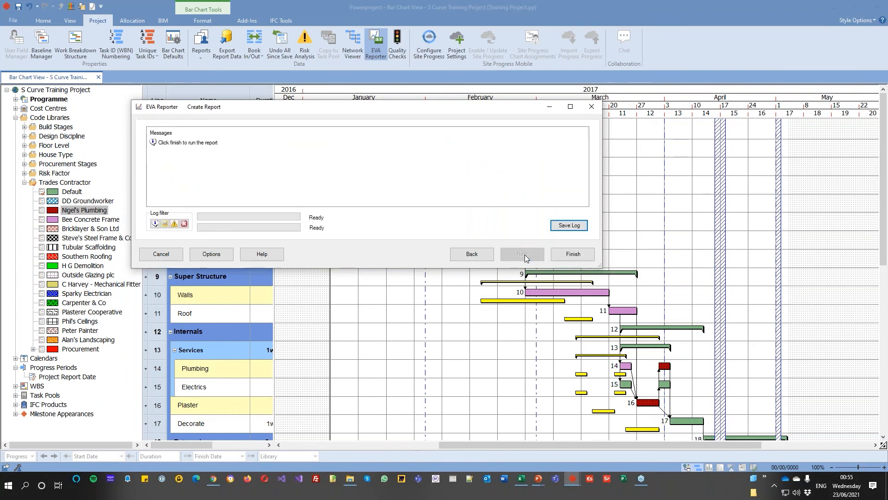
click(566, 253)
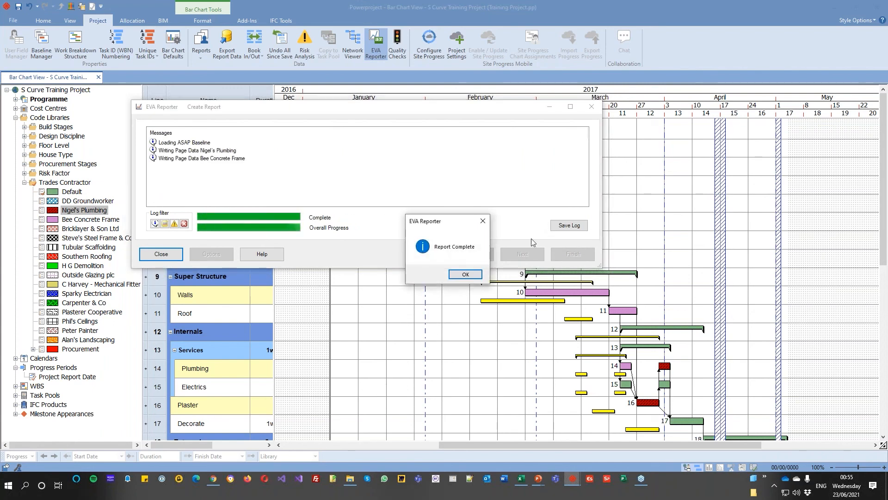
click(466, 275)
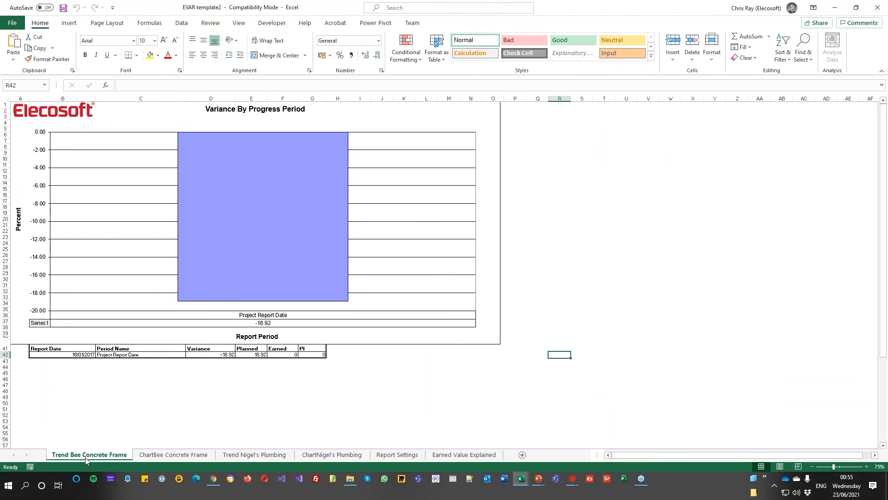
Step: Compare the S-curve charts for Bee Concrete Frame and Nigel's Plumbing in the generated workbook
click(154, 457)
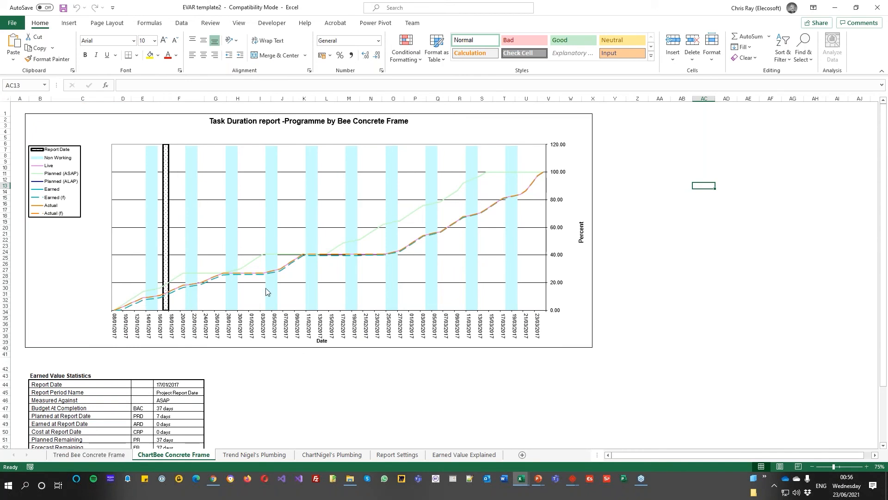
click(244, 455)
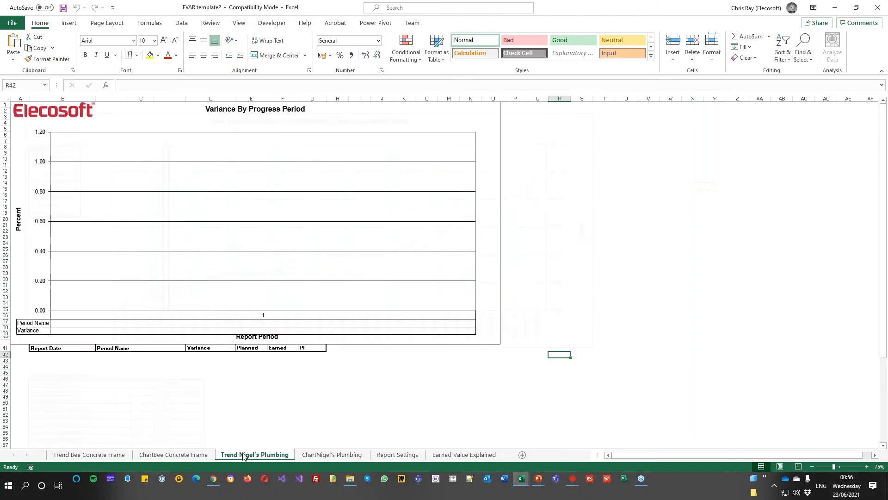
click(313, 456)
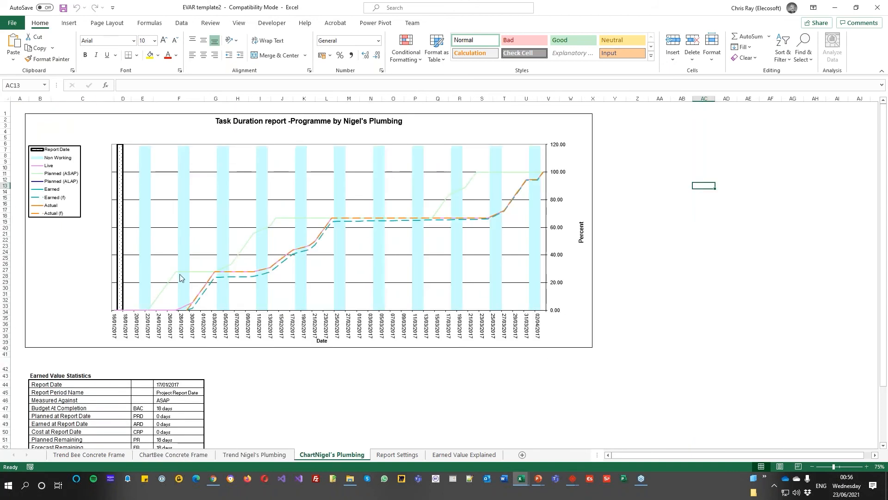
click(161, 455)
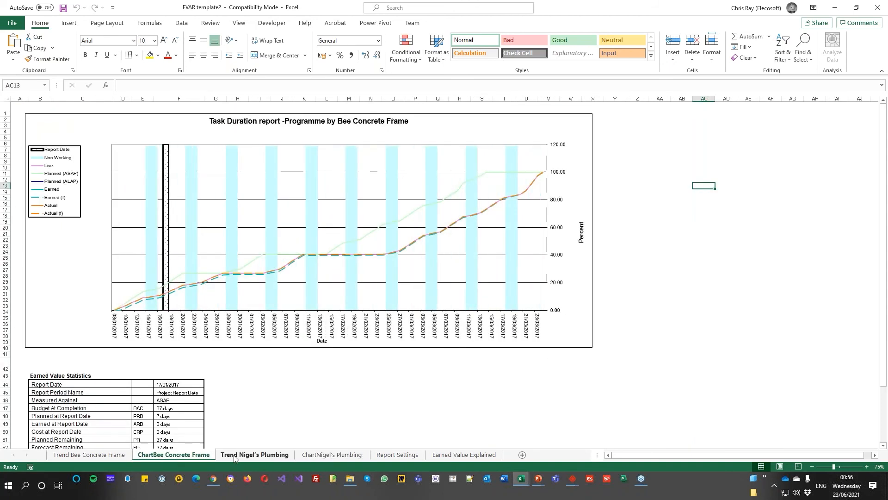
click(317, 455)
click(174, 455)
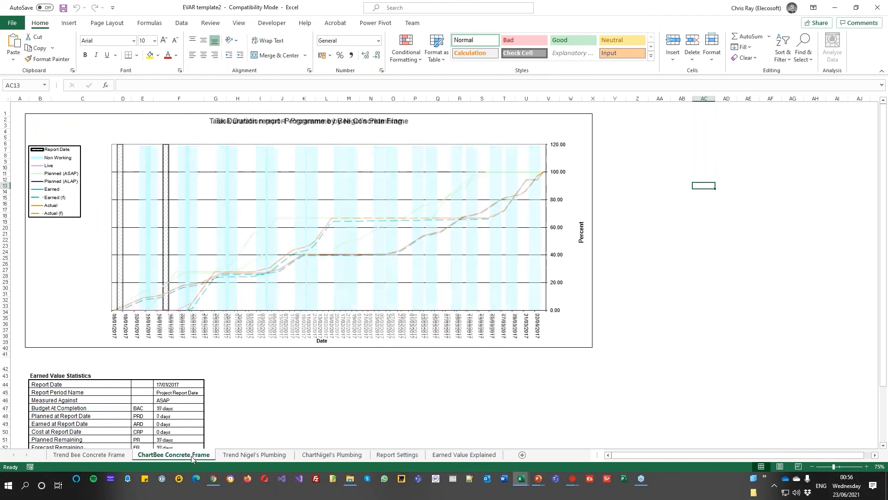
click(309, 456)
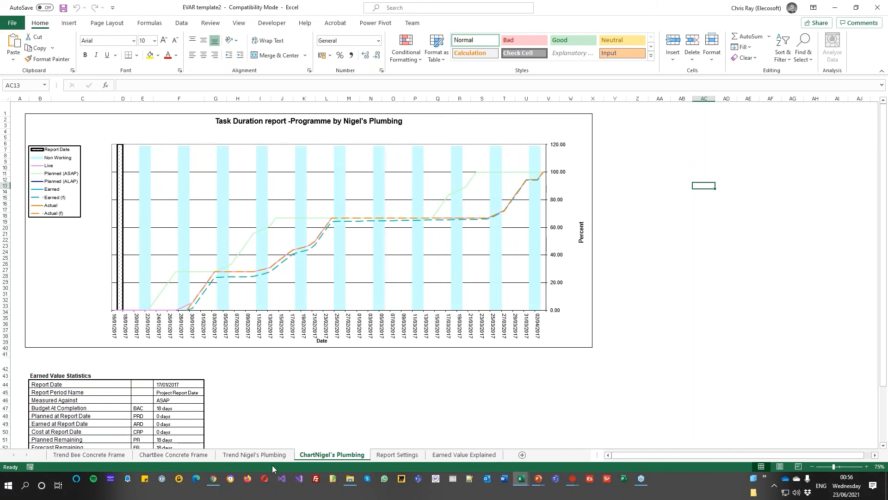
Step: Check the Schedule Variance in the Earned Value Statistics for Nigel's Plumbing and Bee Concrete Frame
scroll(290, 370, down, 3)
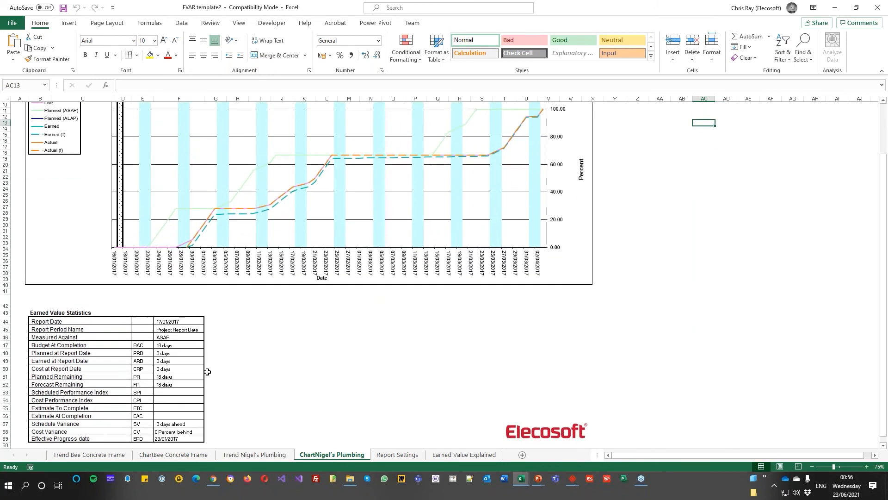
click(180, 423)
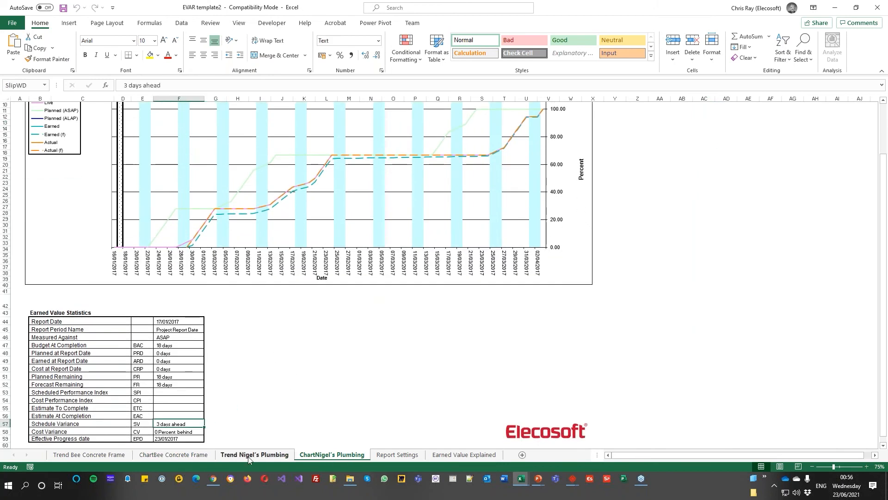
click(174, 455)
scroll(192, 391, down, 3)
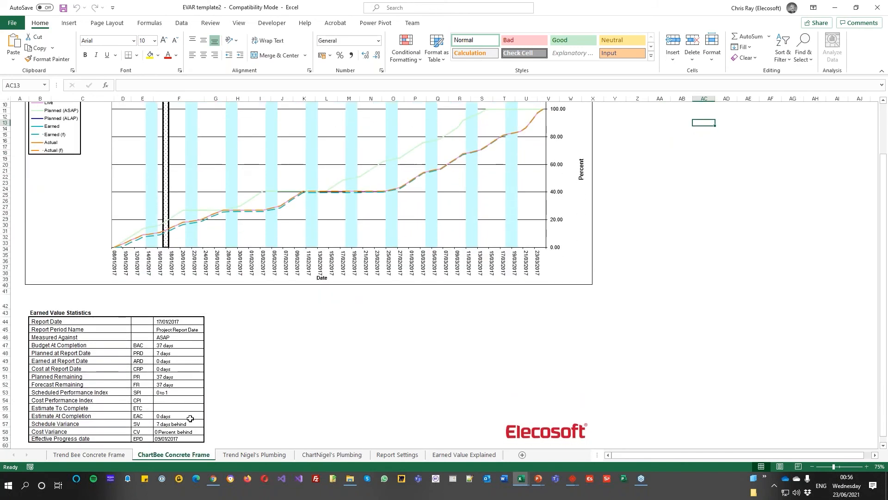
click(187, 424)
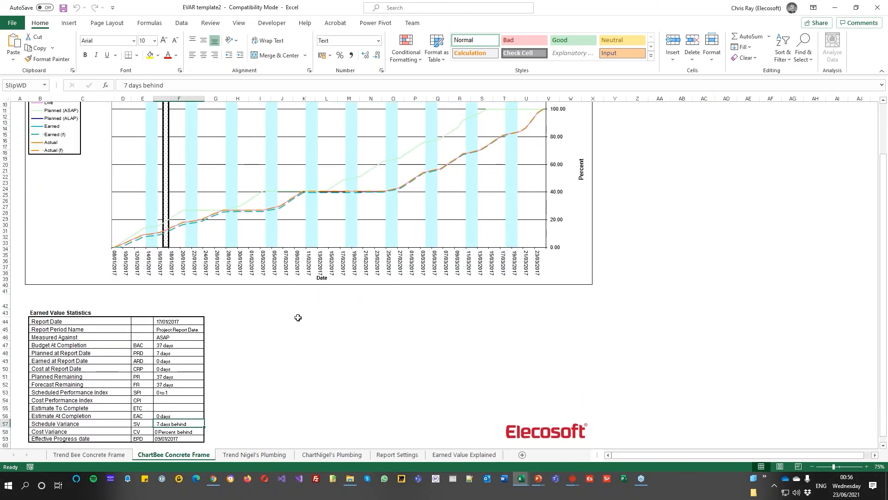
scroll(428, 357, up, 3)
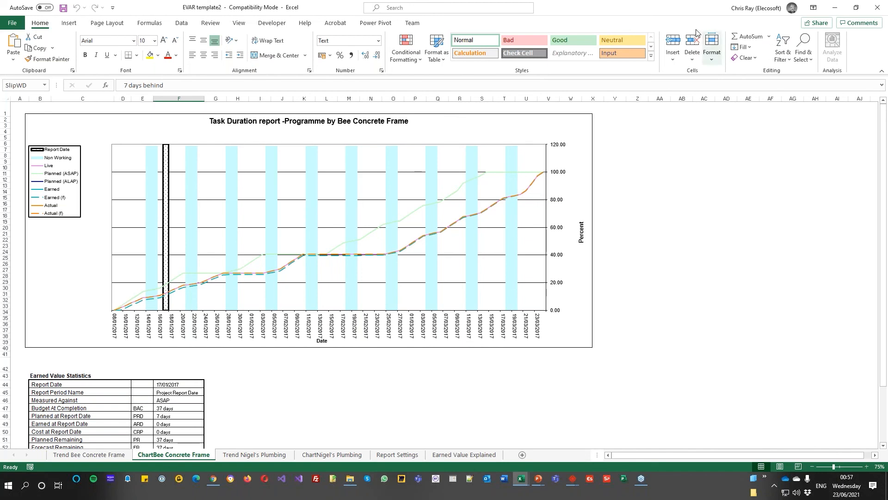
Step: Move the Excel report window away from Powerproject and close the completed EVA Reporter wizard
double_click(657, 12)
drag(656, 28, 0, 121)
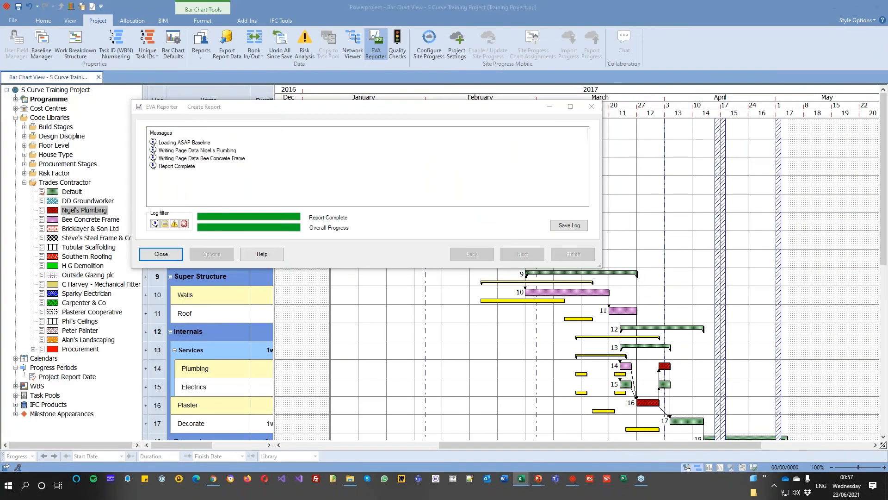
click(162, 254)
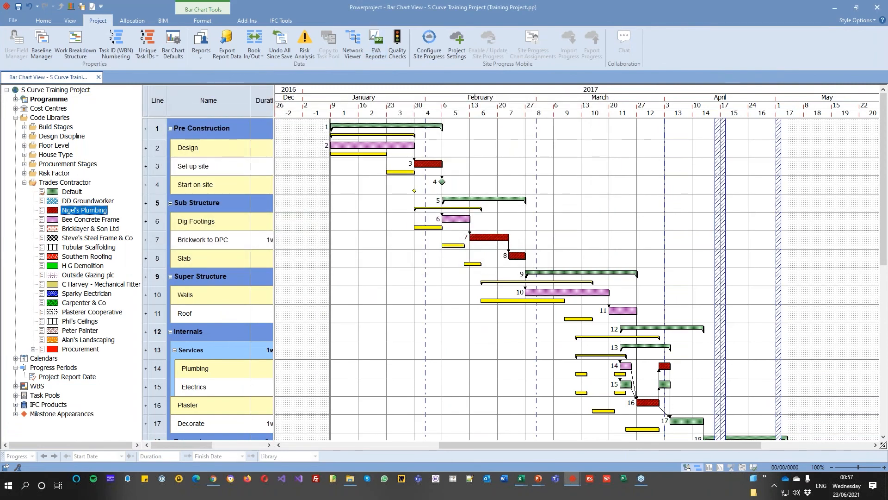
scroll(840, 284, down, 6)
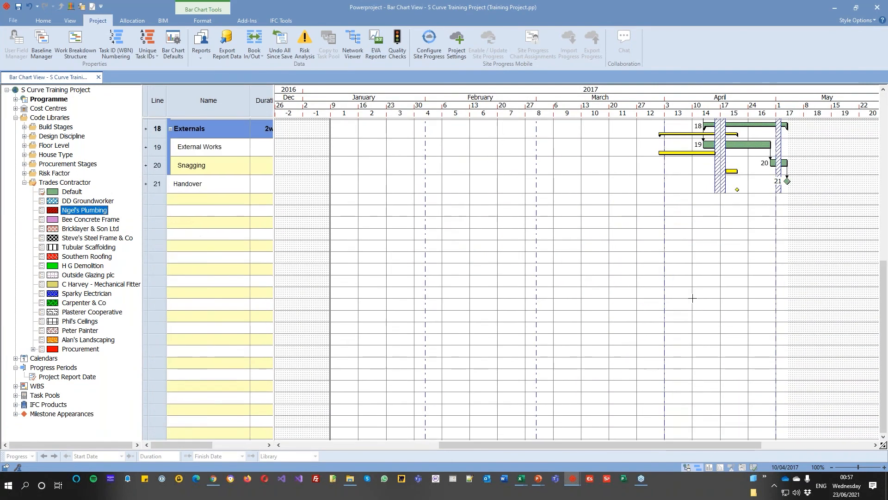
Step: Switch to the EVA Example project, add a two-day task on the empty row below the programme, and allocate a $1,000 cost to it
click(573, 479)
click(468, 444)
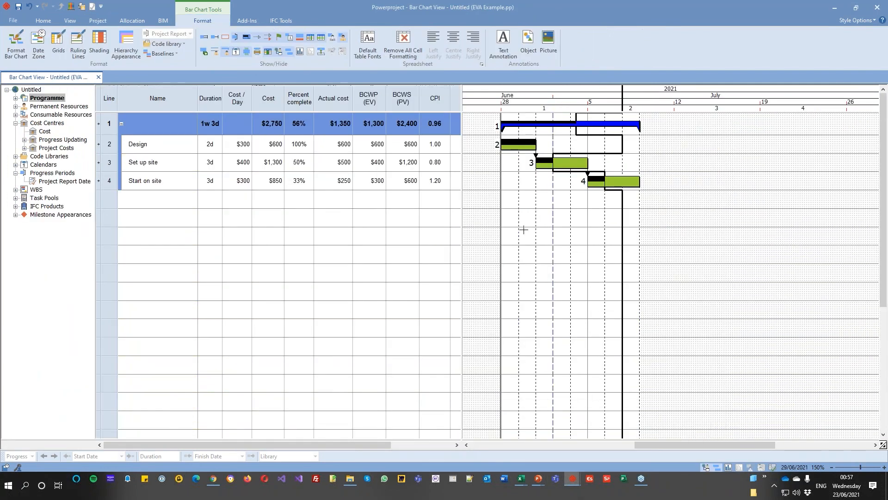
mouse_move(582, 273)
mouse_down()
mouse_move(621, 273)
mouse_move(604, 273)
mouse_up()
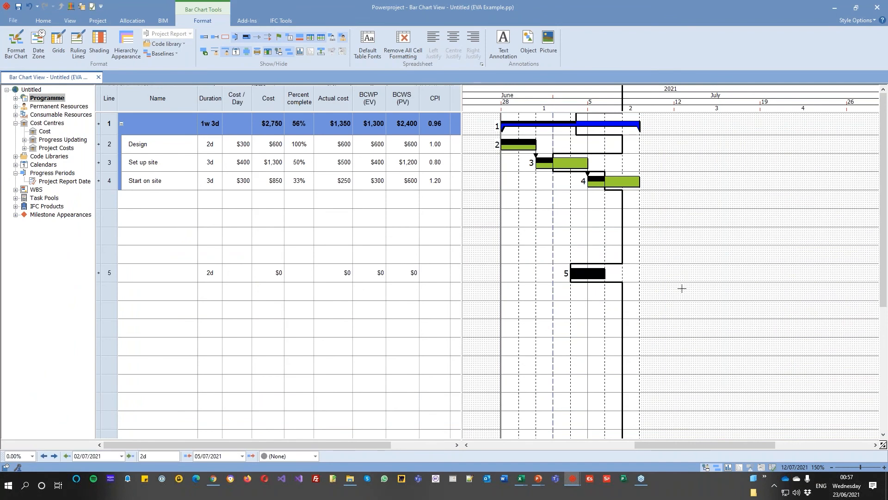
click(586, 272)
drag(509, 268, 587, 273)
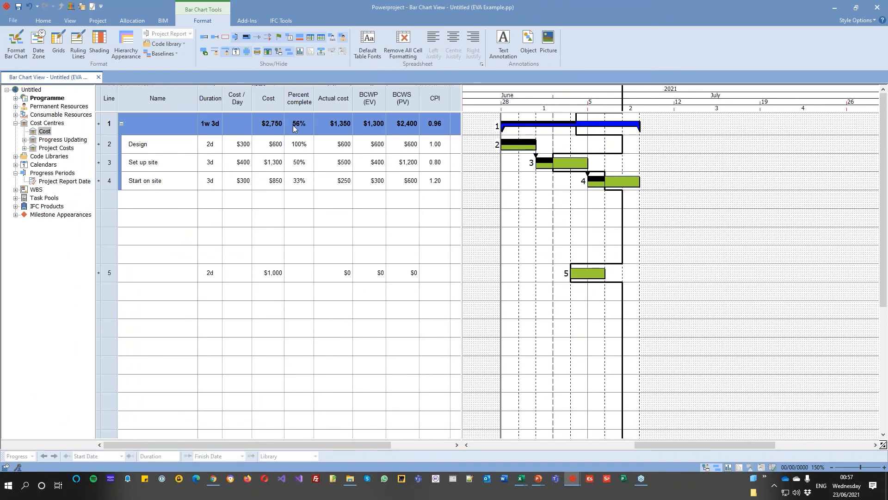
Step: Show the cost allocations beneath the task bars and open the properties of the new task's cost allocation
click(204, 52)
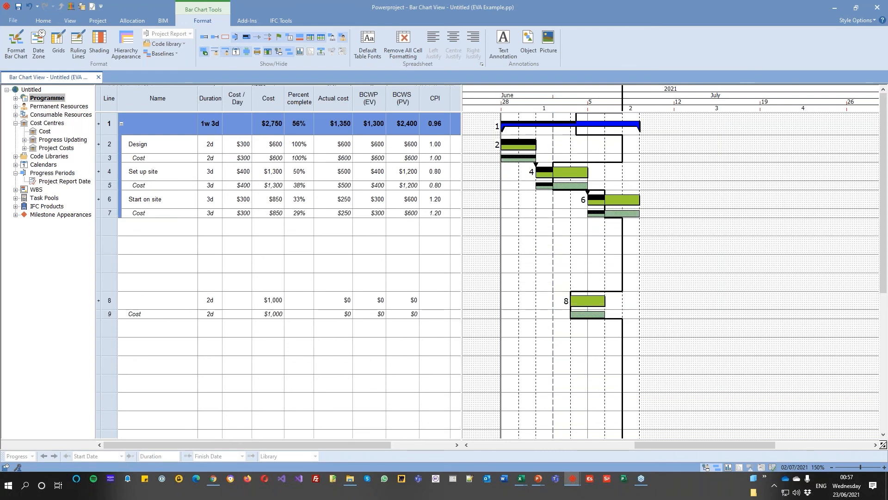
click(583, 315)
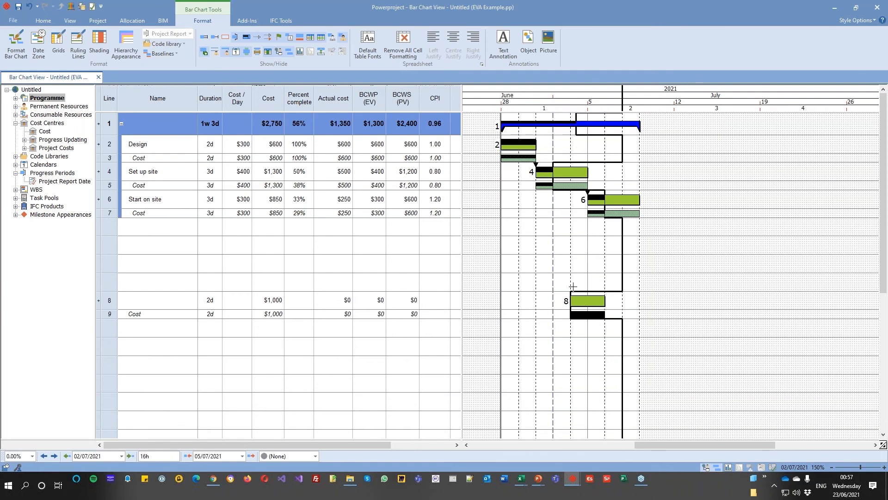
double_click(584, 316)
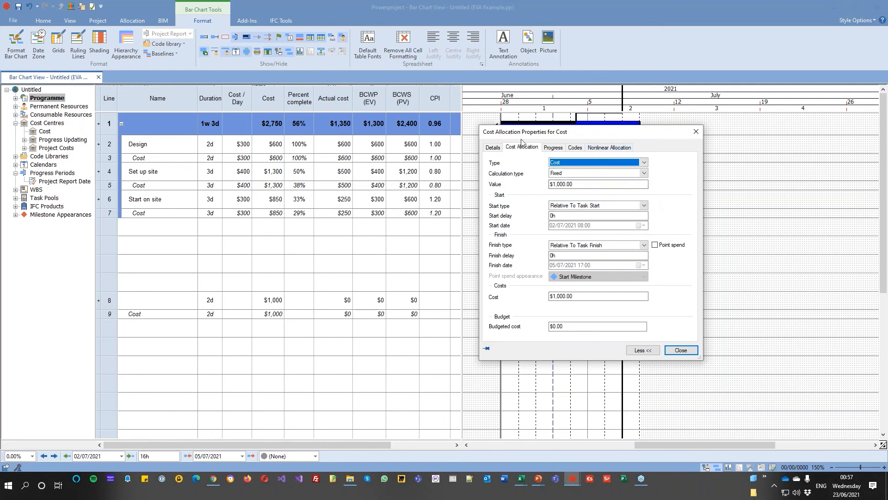
Step: Mark the cost allocation as accounted for elsewhere in its progress properties, and close the properties
click(492, 147)
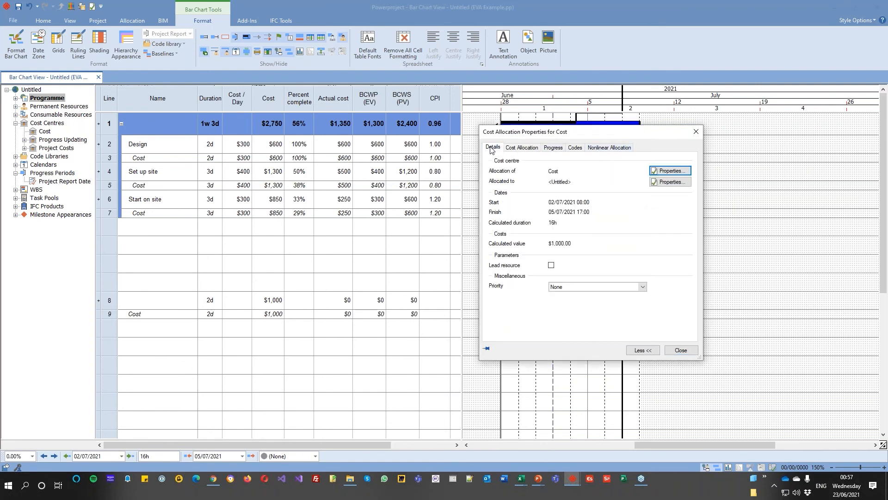
click(549, 148)
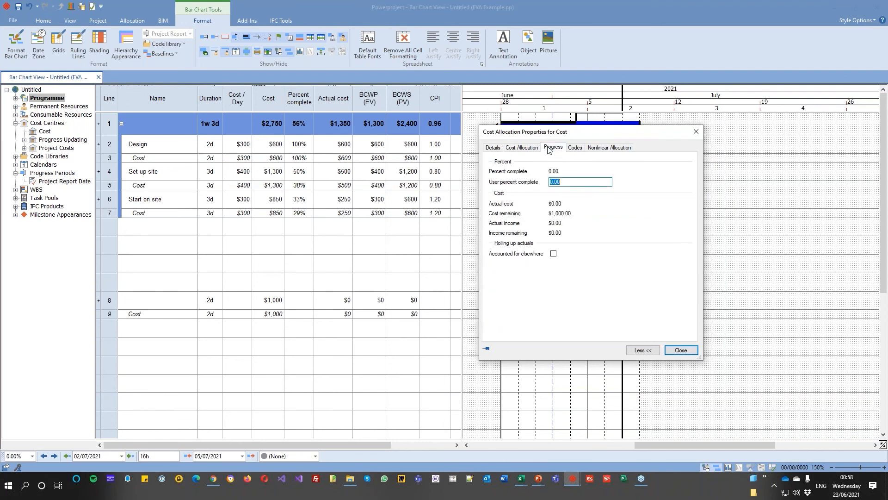
click(553, 255)
click(680, 350)
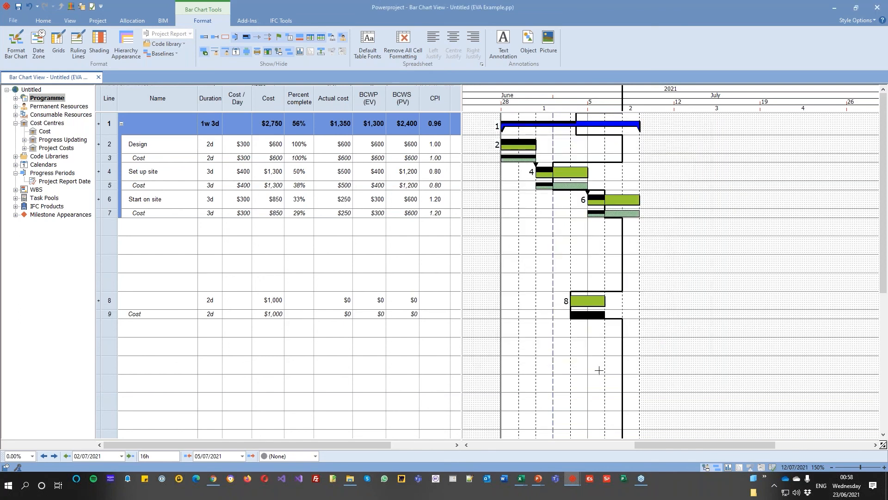
click(700, 306)
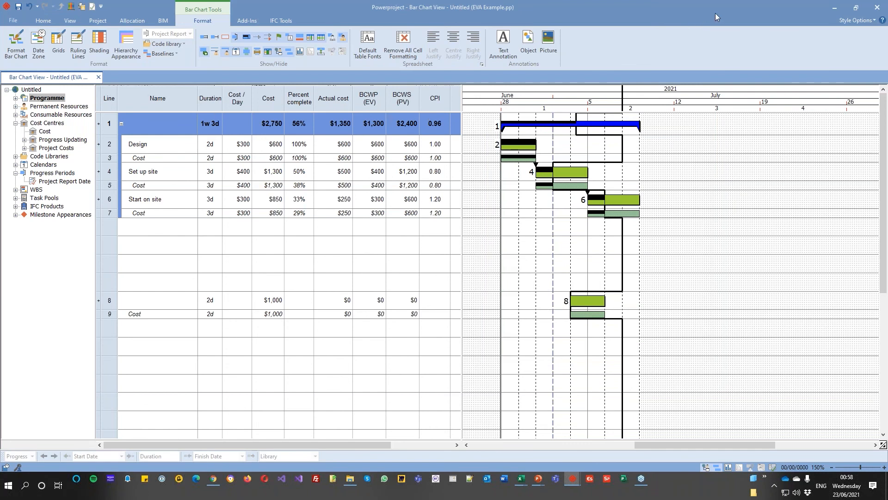
Step: Return to the S Curve Training Project and hide the baseline bars from its bar chart
click(845, 7)
scroll(503, 205, up, 4)
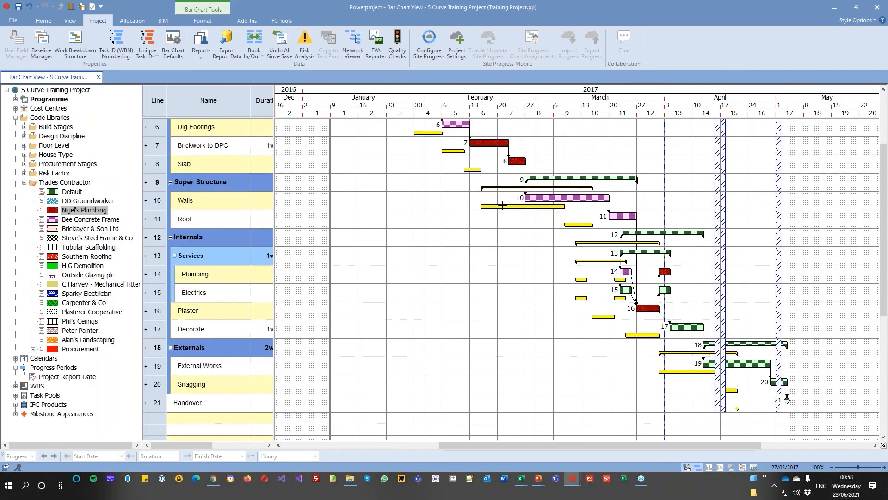
scroll(502, 205, up, 2)
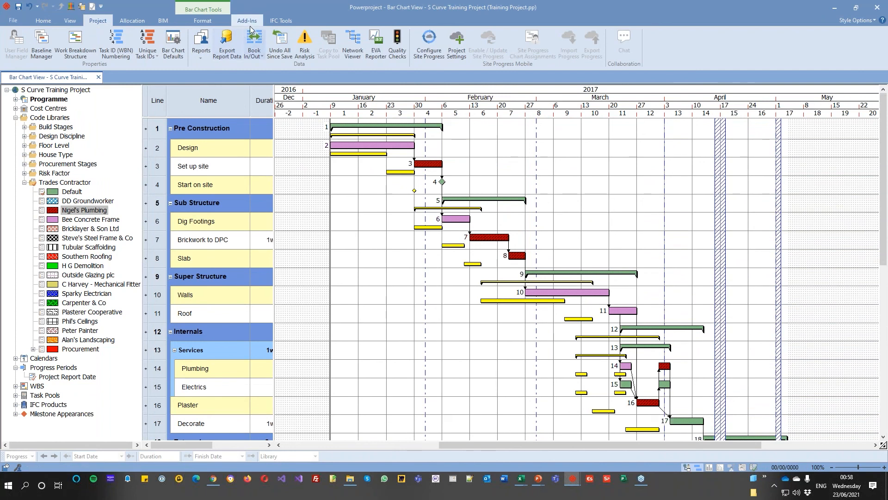
click(209, 21)
click(162, 54)
click(162, 61)
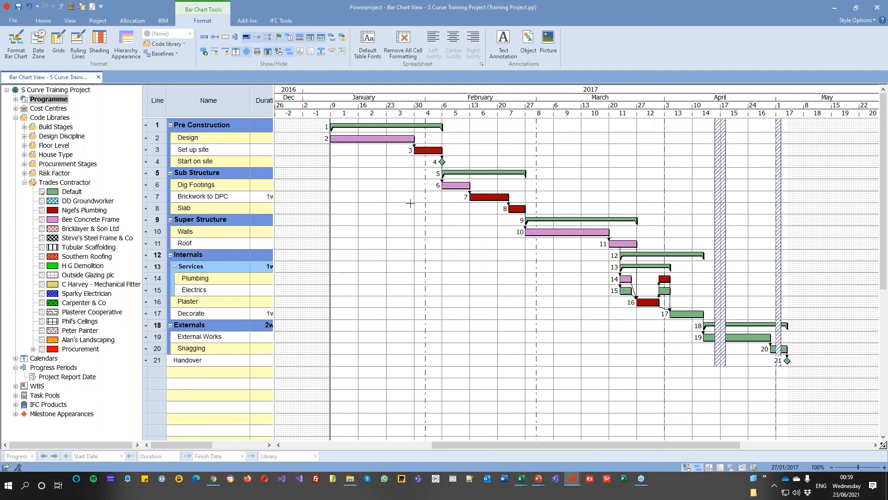
Step: Bring the Excel report over Powerproject to view the Task Duration S-curve chart, and move it away again
key(alt+Tab)
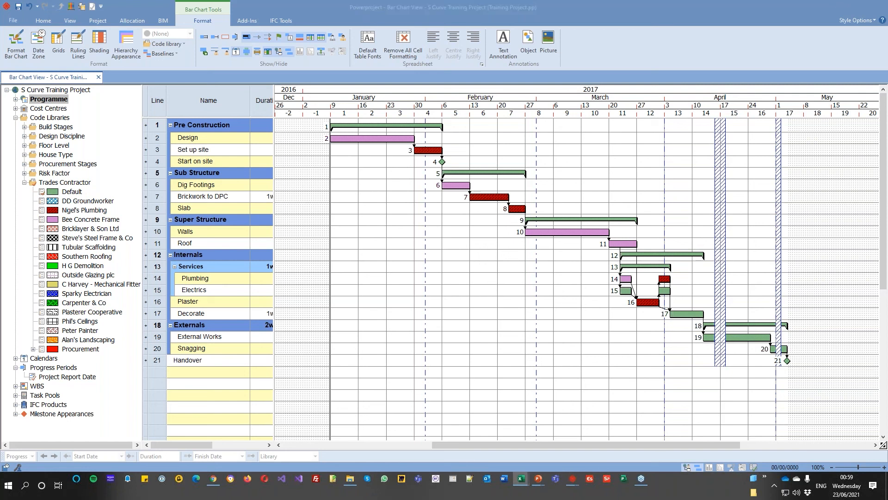
drag(0, 139, 576, 72)
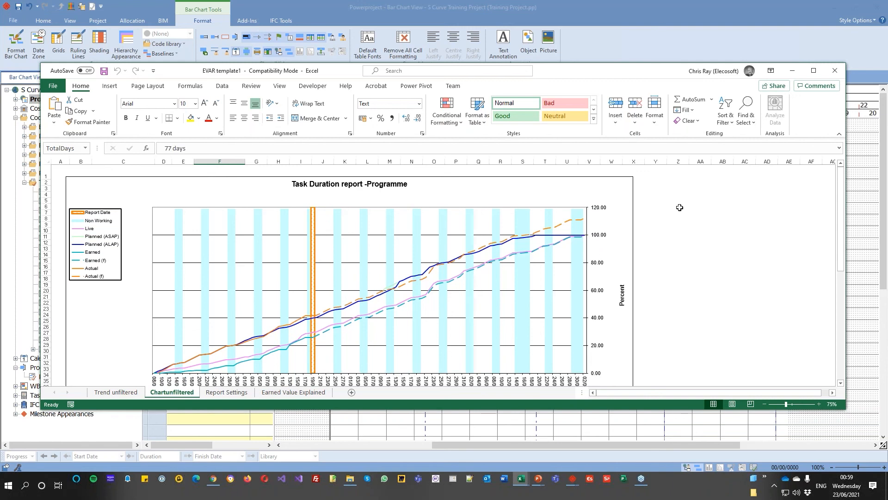
drag(594, 76, 0, 160)
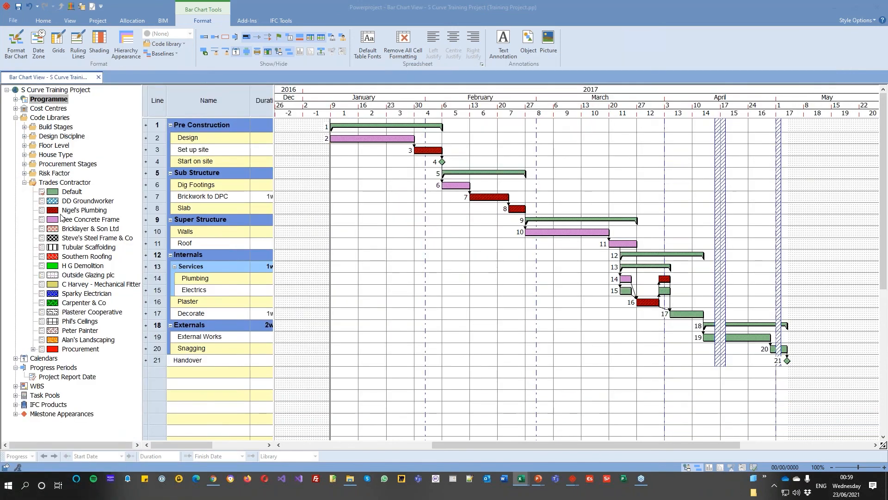
Step: Bring back the Excel report and unhide its Data unfiltered sheet
drag(0, 148, 625, 0)
right_click(143, 456)
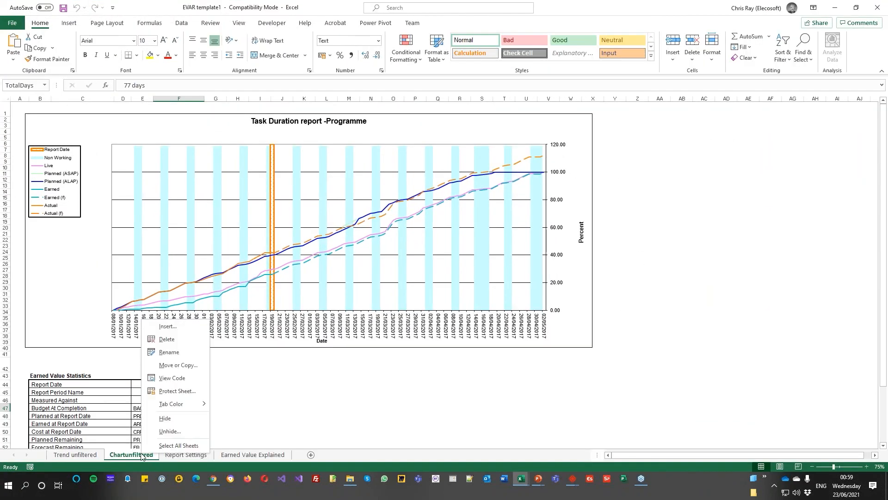
click(170, 432)
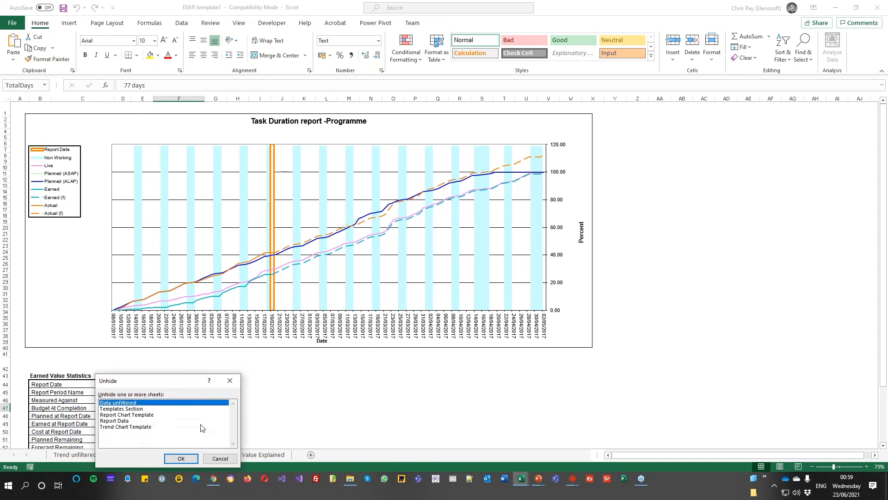
click(126, 422)
click(127, 403)
click(186, 460)
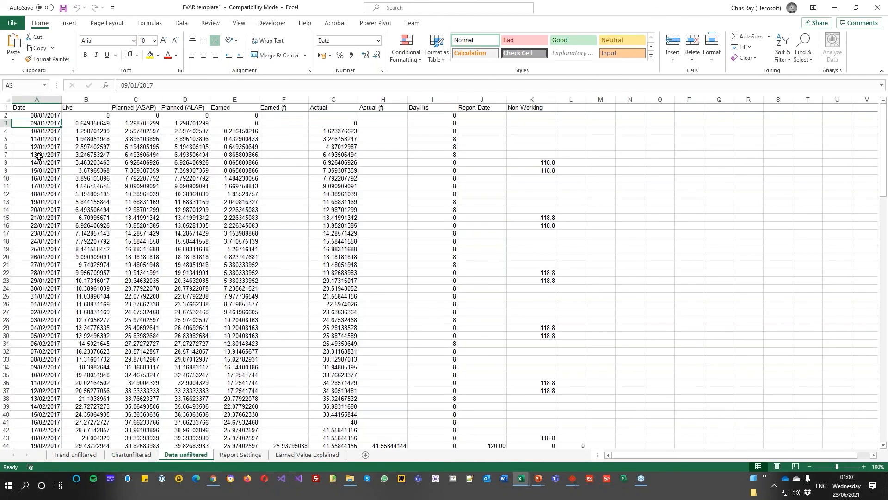
Step: Review the daily planned, earned and actual figures on the Data unfiltered sheet, and move the workbook off Powerproject
drag(28, 241, 605, 231)
click(605, 231)
scroll(191, 263, down, 20)
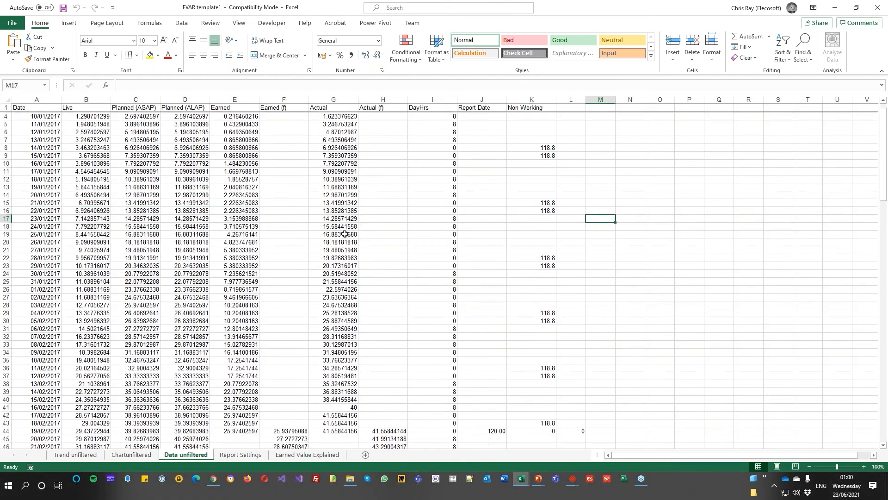
scroll(191, 262, down, 8)
scroll(190, 263, up, 20)
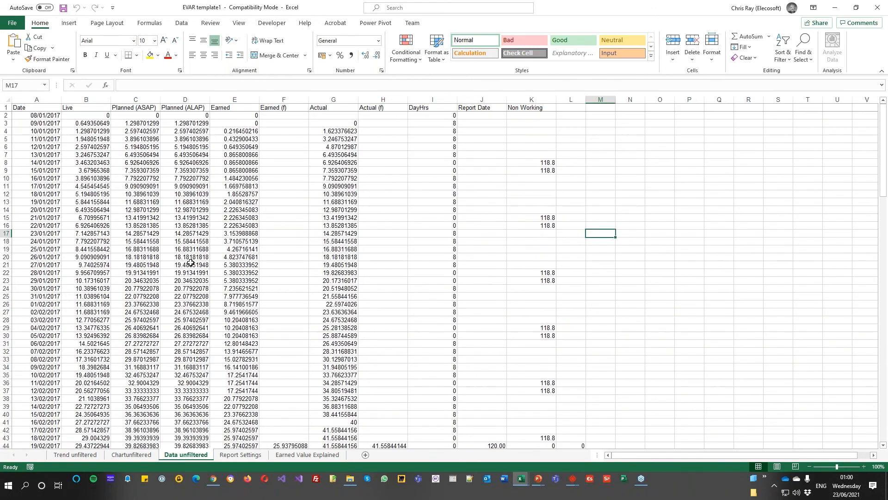
drag(582, 10, 0, 81)
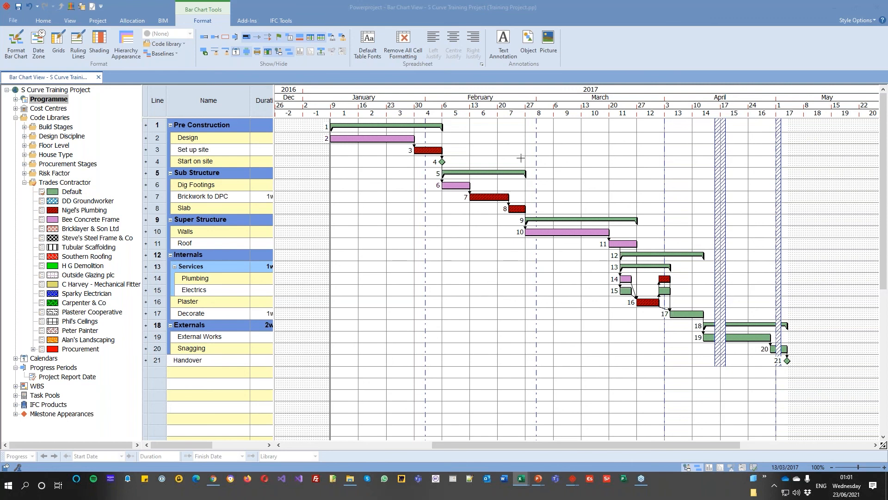
Step: Widen the bar chart's table area to show the complete Duration, Start and Finish columns
click(365, 204)
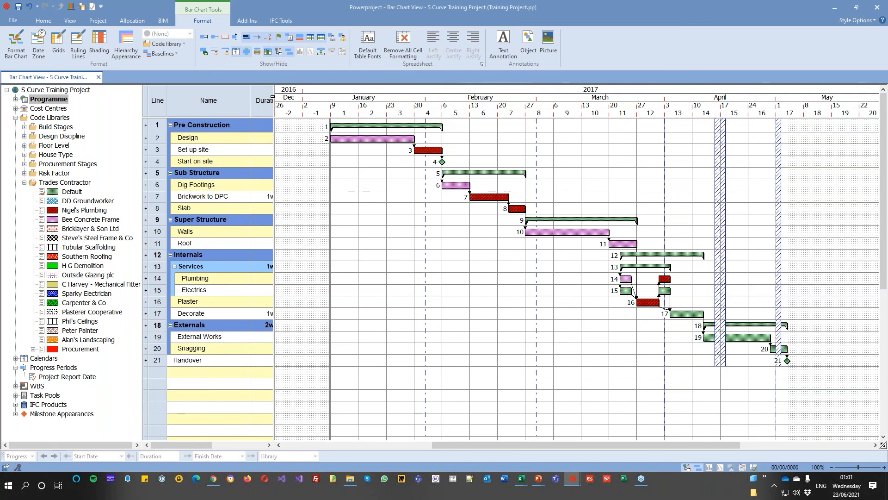
drag(272, 96, 392, 85)
click(99, 21)
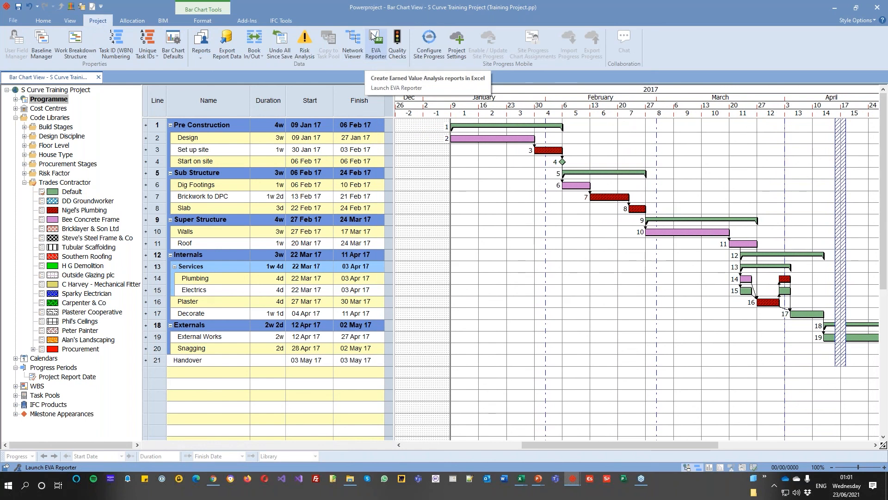
click(376, 47)
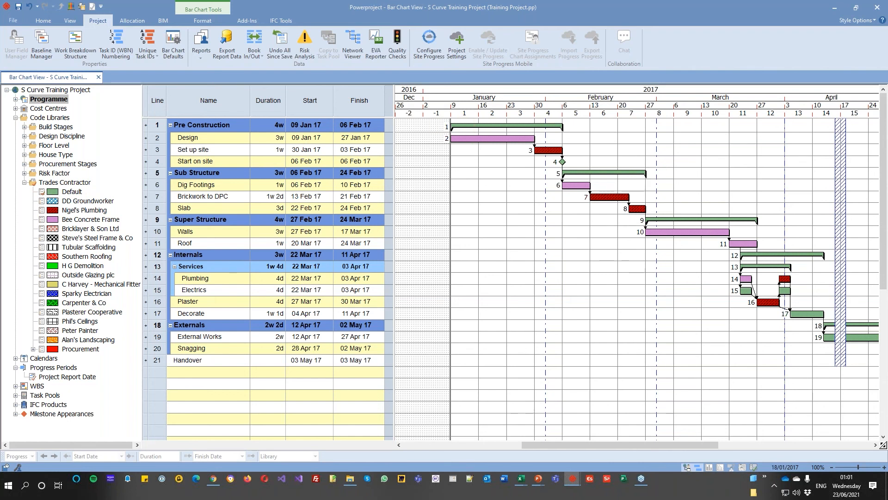
Step: Examine the Design task's progress properties, including its overall percent complete and weight, and close the properties
right_click(491, 140)
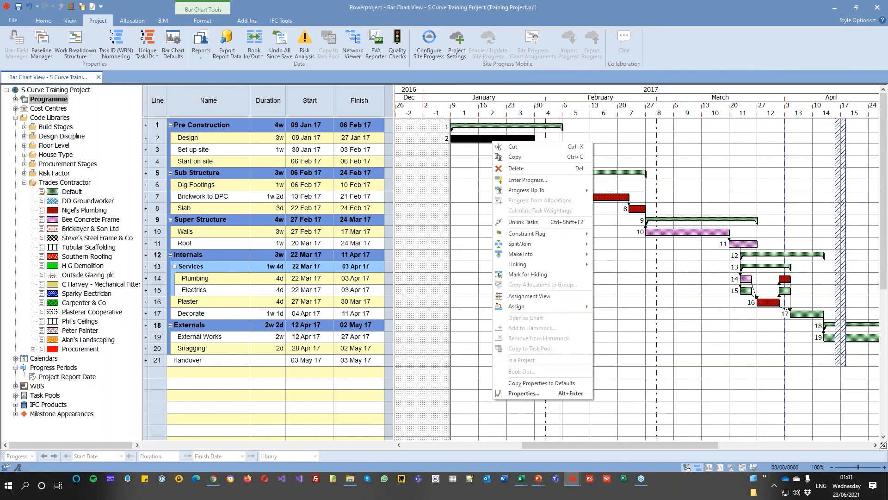
click(537, 393)
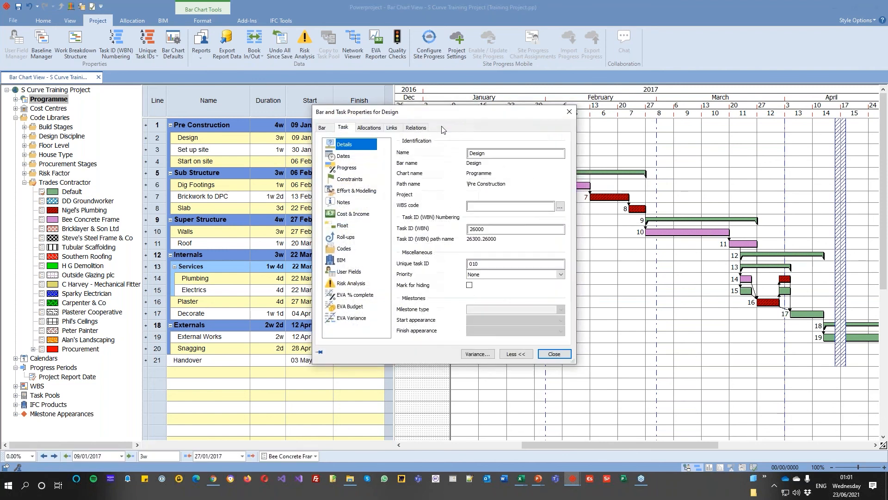
click(358, 167)
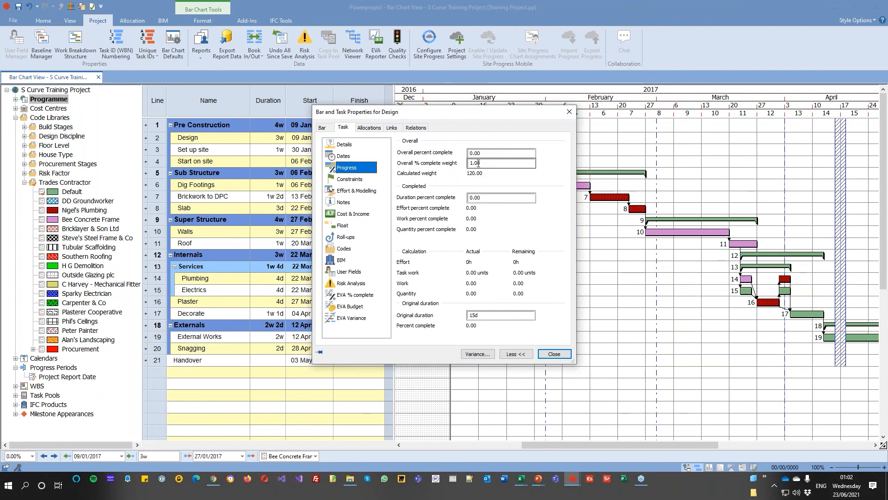
drag(479, 116, 574, 263)
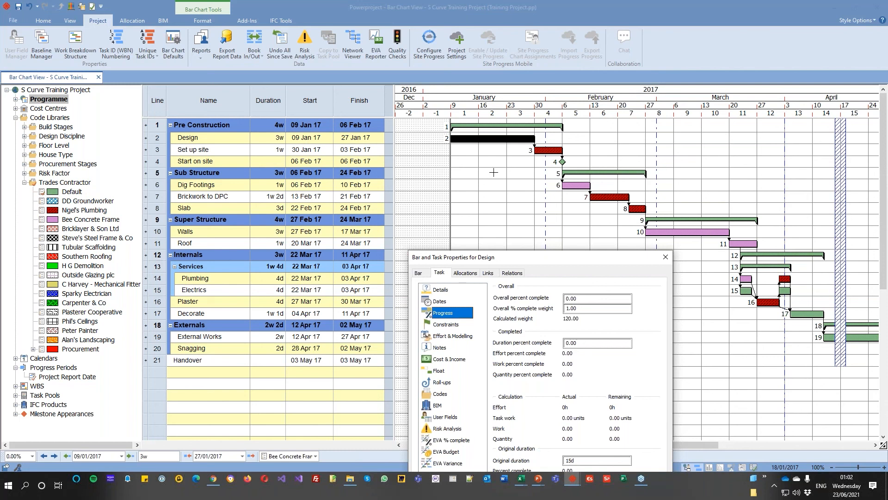
drag(554, 257, 437, 177)
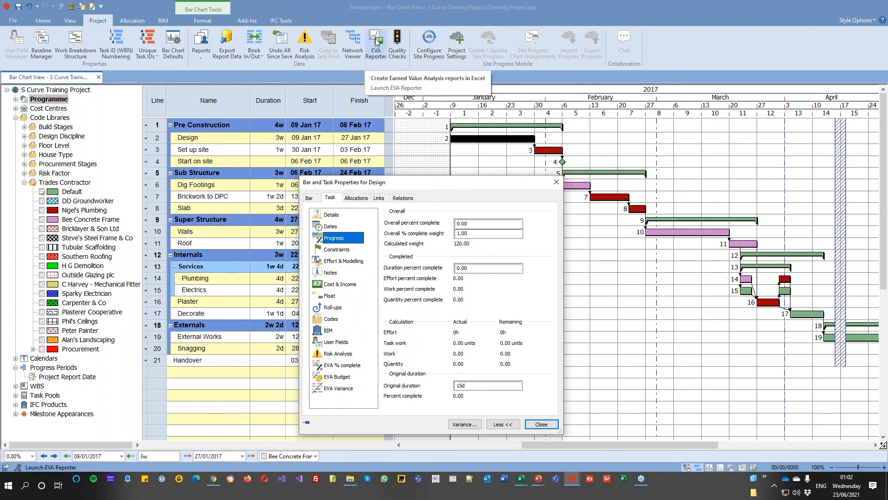
click(661, 144)
click(556, 183)
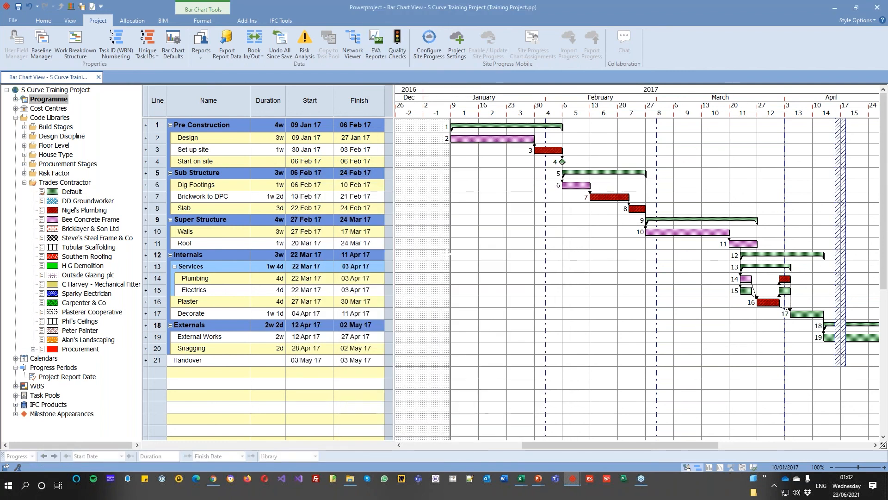